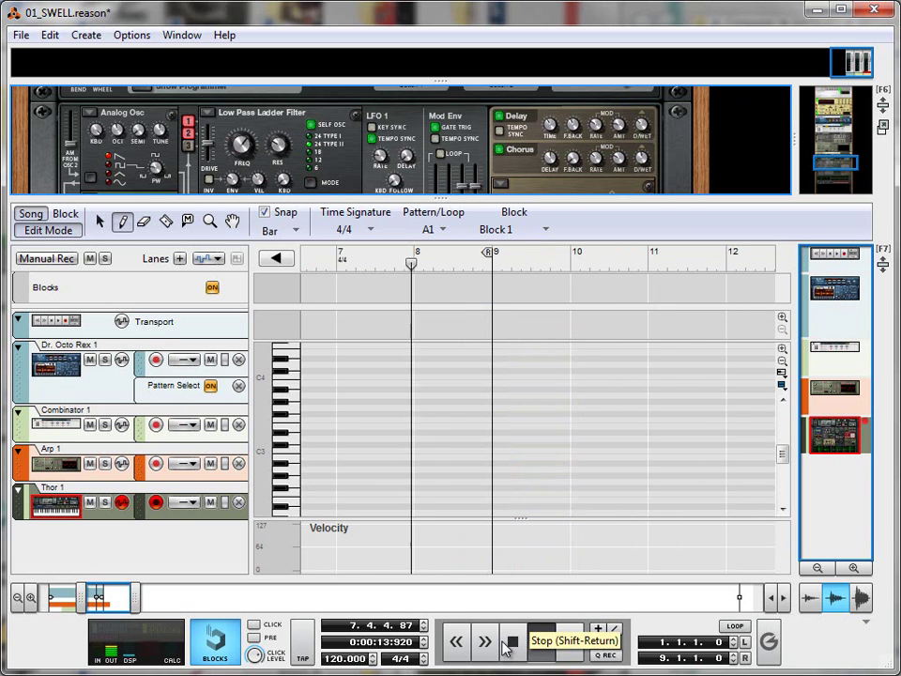
Step: Stop playback, solo the Thor 1 track, and play its clip from bar 3
{"action": "left_click", "coordinate": [507, 646]}
{"action": "left_click_drag", "start_coordinate": [448, 201], "coordinate": [547, 581]}
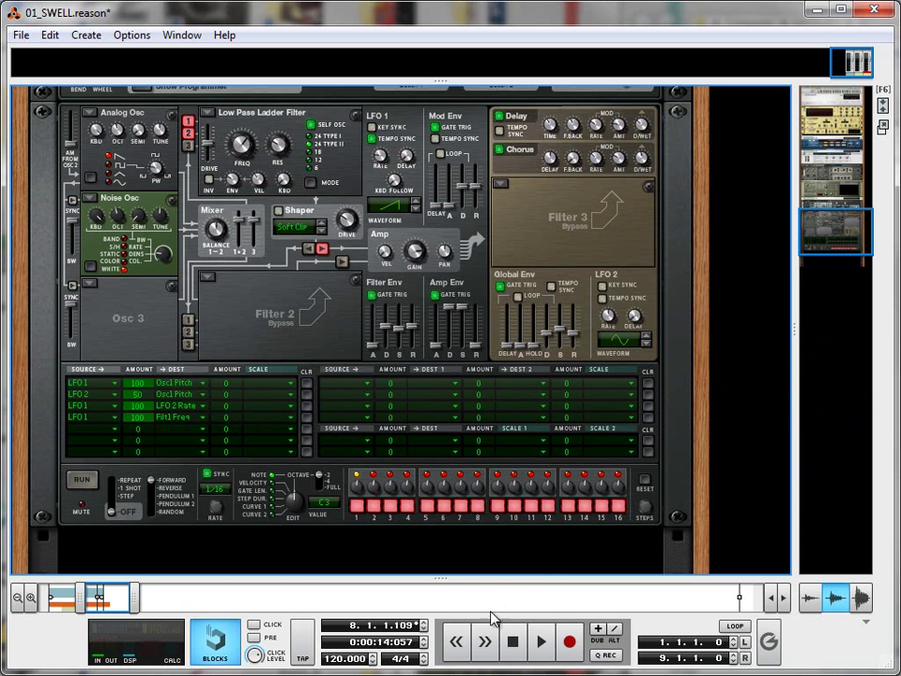
{"action": "left_click_drag", "start_coordinate": [467, 578], "coordinate": [460, 282]}
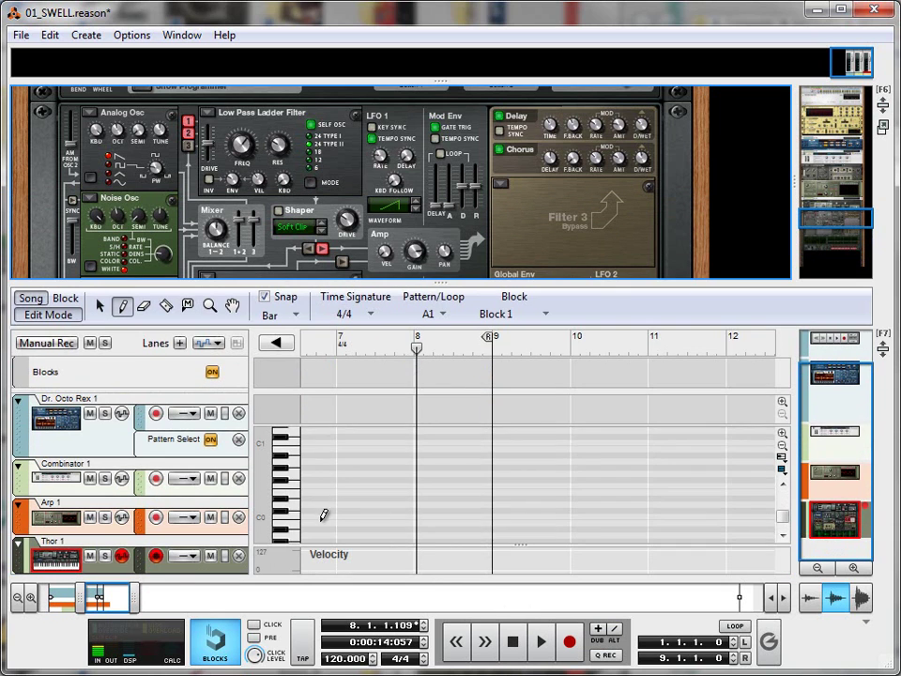
{"action": "left_click", "coordinate": [110, 561]}
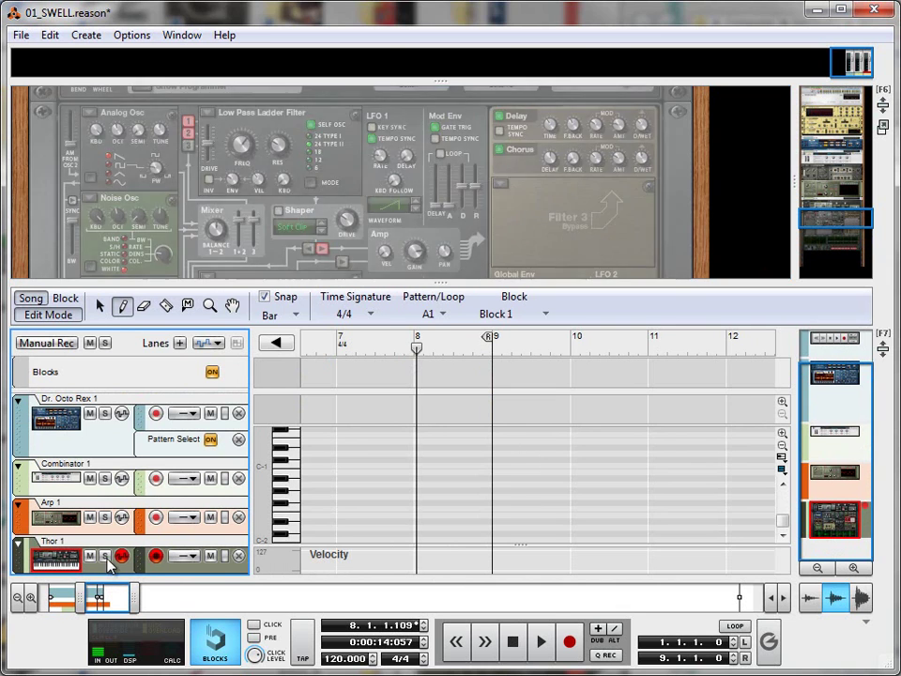
{"action": "left_click", "coordinate": [106, 556]}
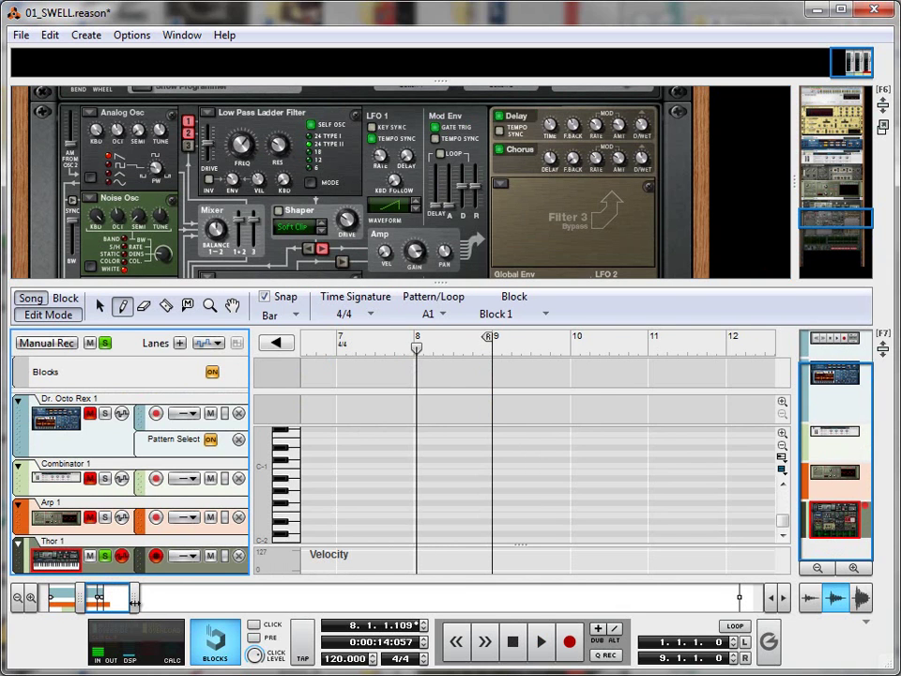
{"action": "scroll", "coordinate": [382, 358], "scroll_direction": "left", "scroll_amount": 10}
{"action": "left_click", "coordinate": [460, 350]}
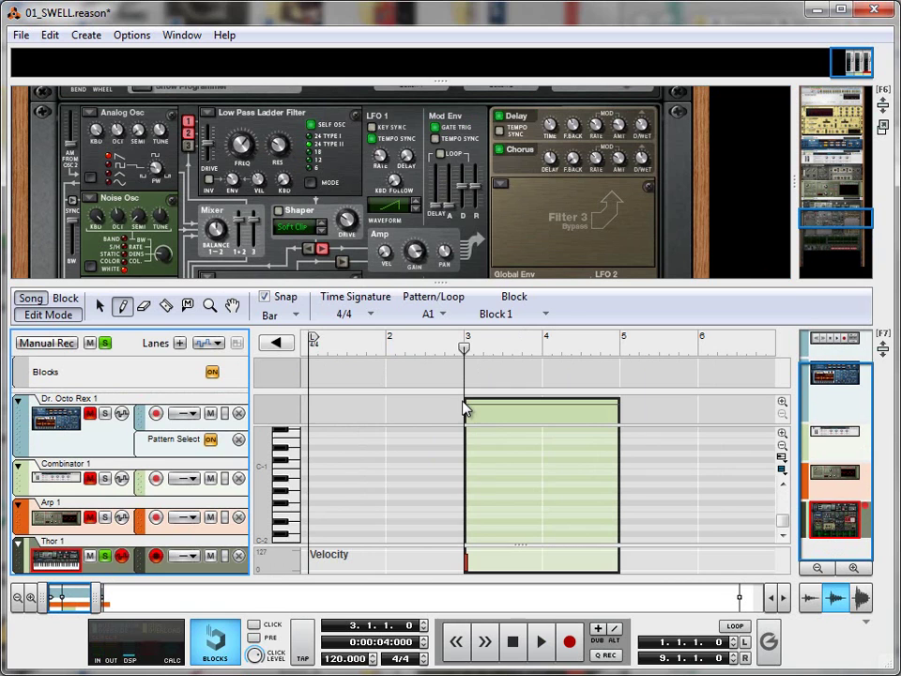
{"action": "left_click", "coordinate": [540, 641]}
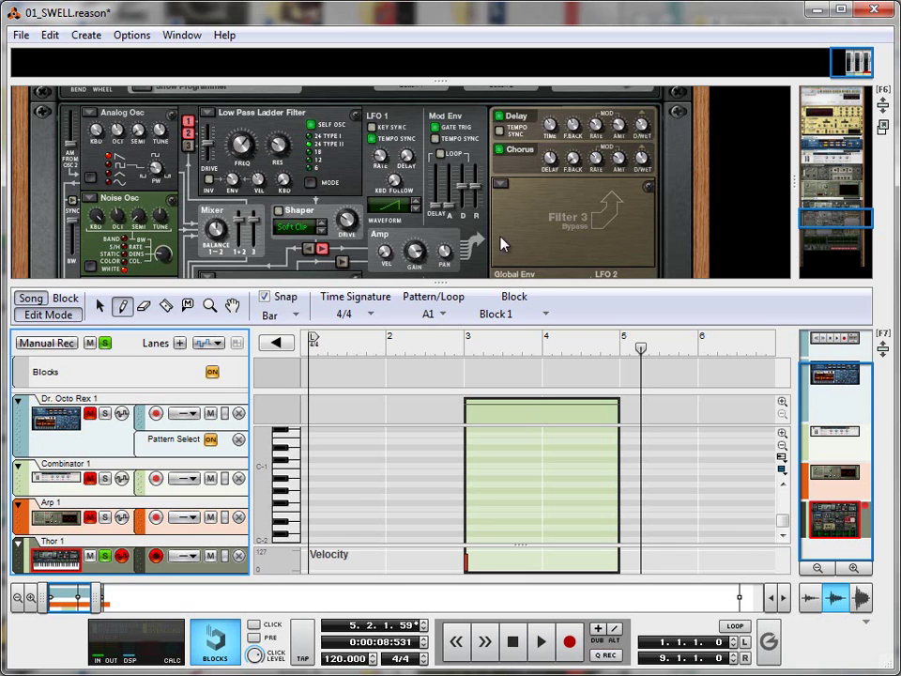
Step: Delete the old Thor 1 track and everything in its device group
{"action": "left_click_drag", "start_coordinate": [438, 285], "coordinate": [463, 271]}
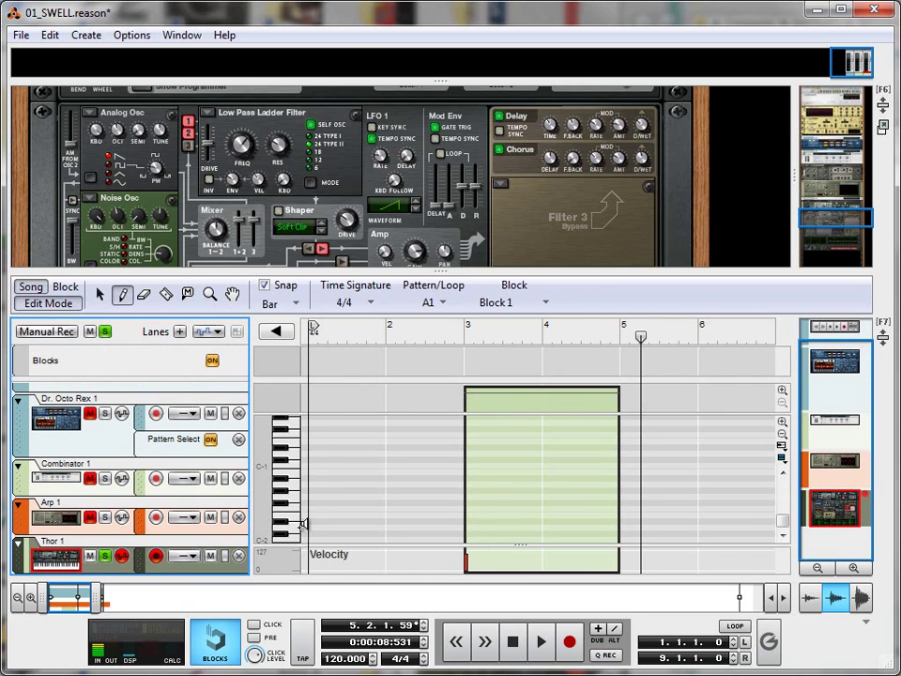
{"action": "right_click", "coordinate": [115, 571]}
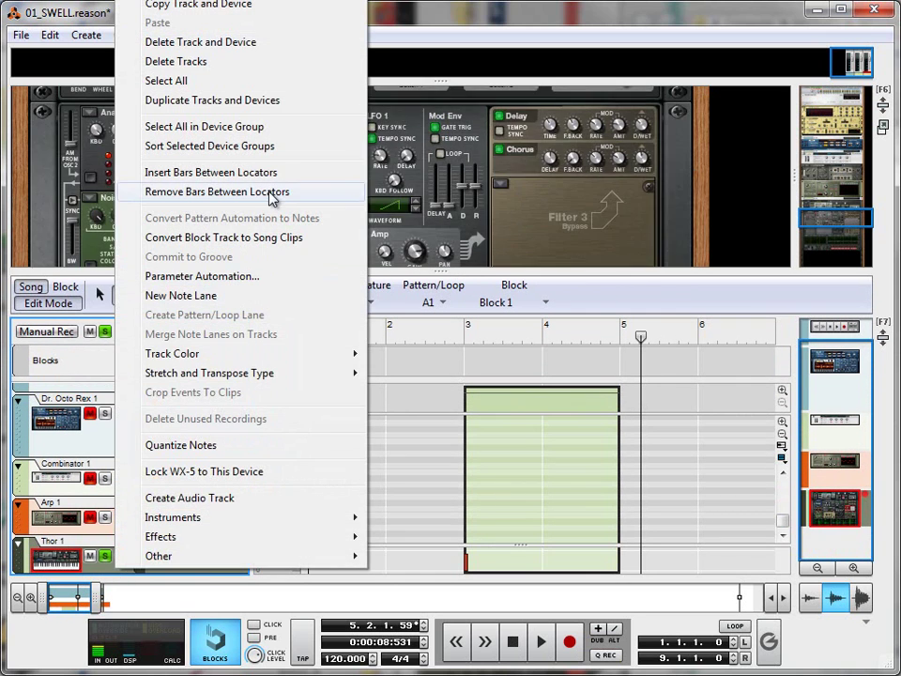
{"action": "left_click", "coordinate": [252, 42]}
{"action": "left_click", "coordinate": [392, 387]}
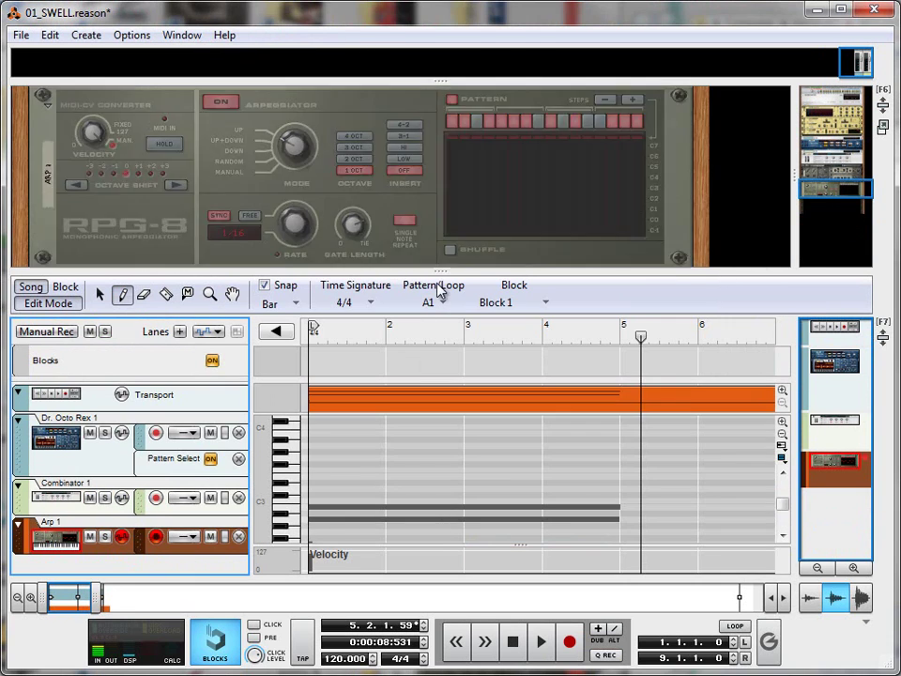
Step: Create a new Thor Polysonic Synthesizer in the empty rack
{"action": "left_click_drag", "start_coordinate": [438, 271], "coordinate": [449, 620]}
{"action": "right_click", "coordinate": [405, 499]}
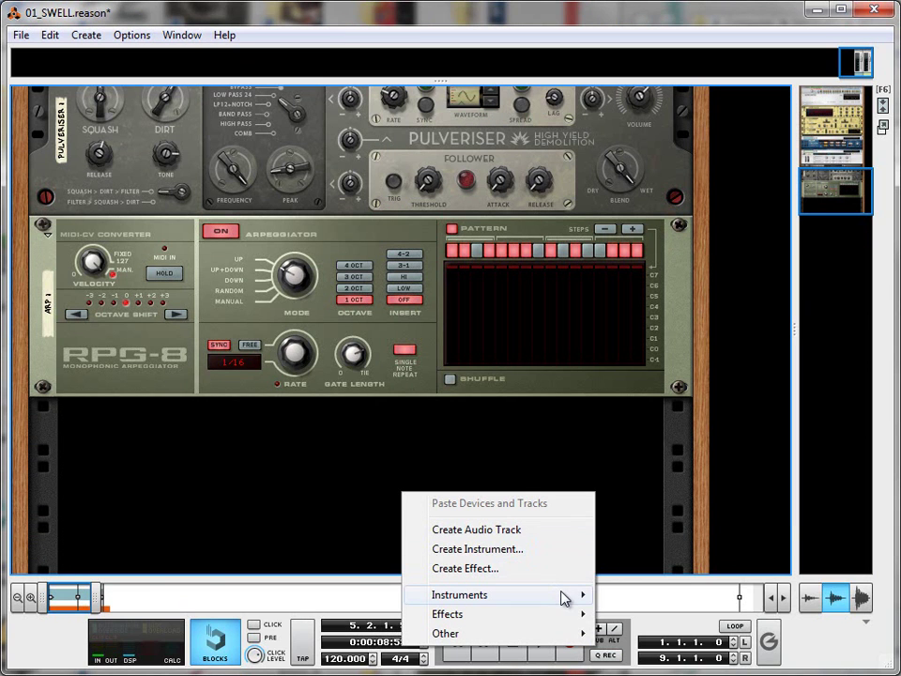
{"action": "mouse_move", "coordinate": [564, 598]}
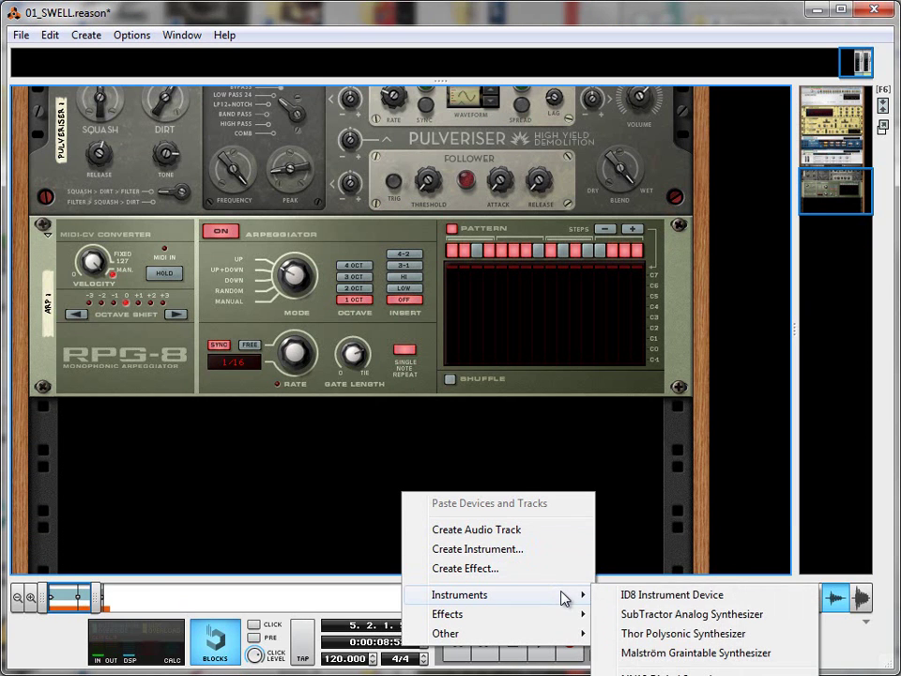
{"action": "left_click", "coordinate": [689, 635]}
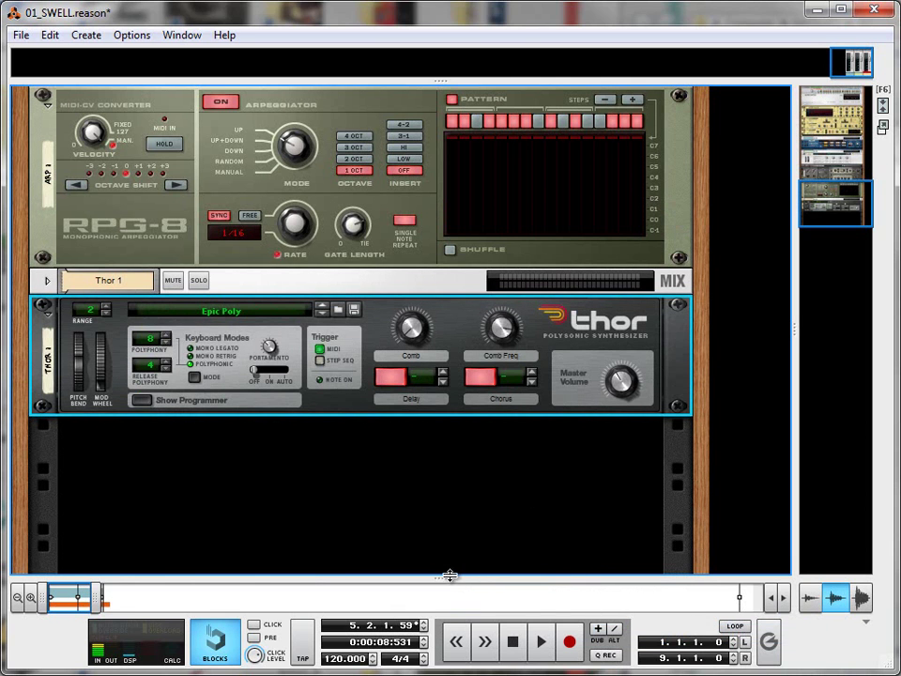
Step: Draw a two-bar A#2 note from bar 3 at 1/4 snap, trimming the clip to bar 5
{"action": "left_click_drag", "start_coordinate": [450, 576], "coordinate": [426, 176]}
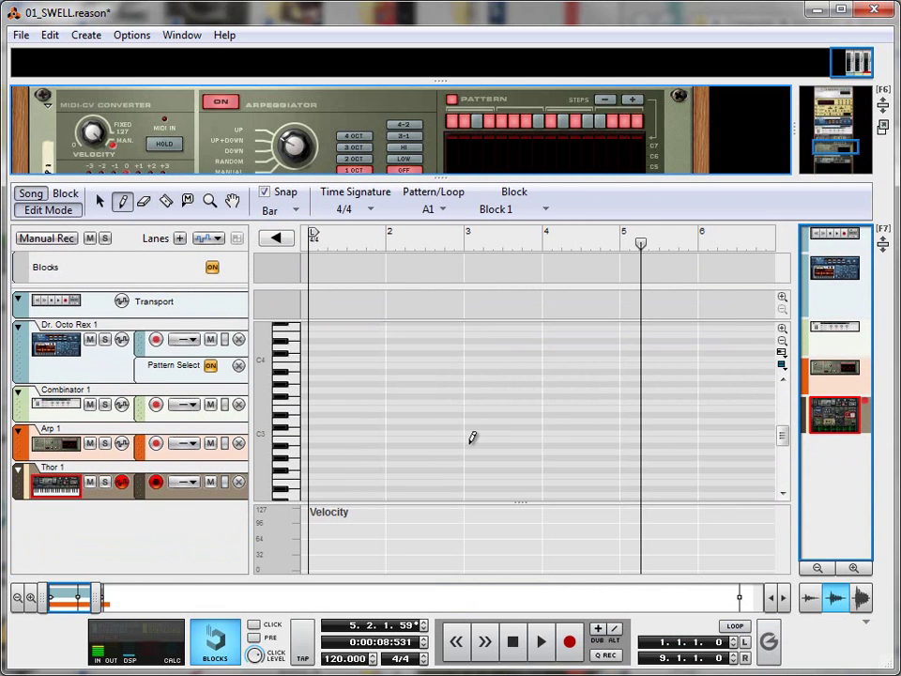
{"action": "left_click_drag", "start_coordinate": [473, 437], "coordinate": [634, 438]}
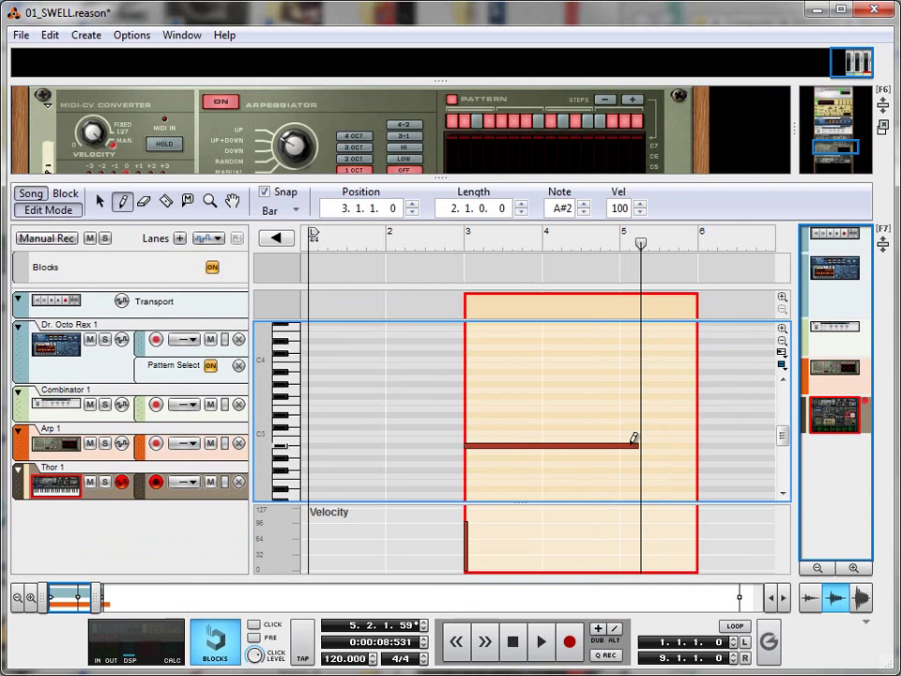
{"action": "key", "text": "ctrl+3"}
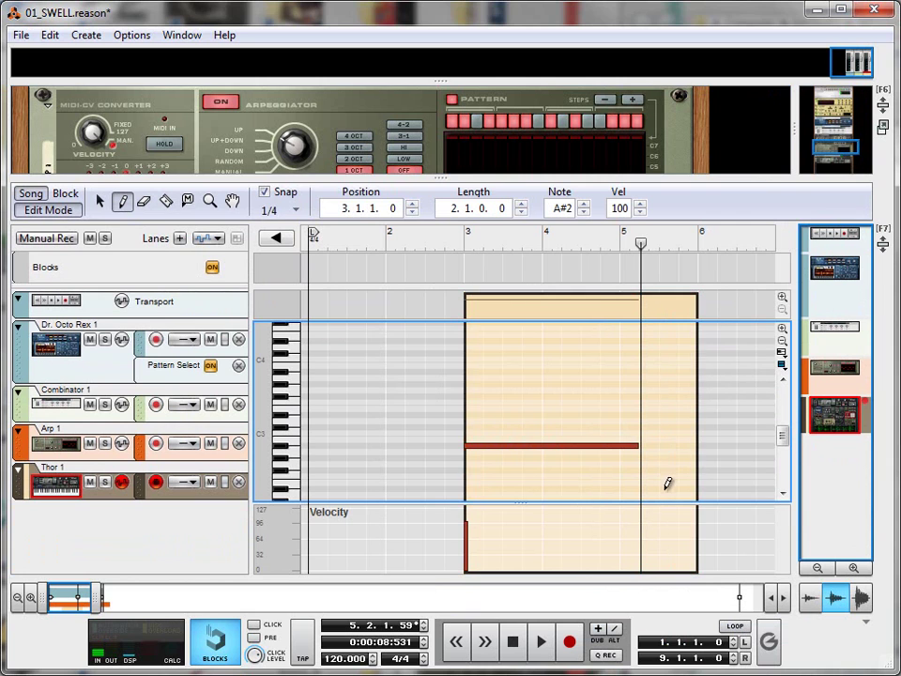
{"action": "left_click", "coordinate": [100, 201]}
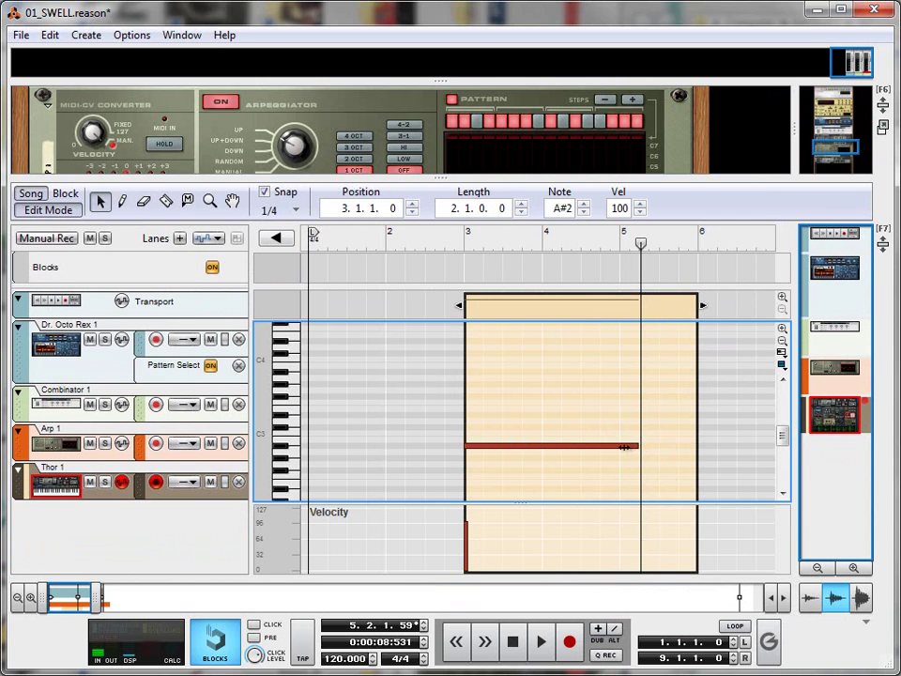
{"action": "left_click_drag", "start_coordinate": [624, 448], "coordinate": [616, 450]}
{"action": "key", "text": "ctrl+1"}
{"action": "left_click_drag", "start_coordinate": [703, 307], "coordinate": [616, 305]}
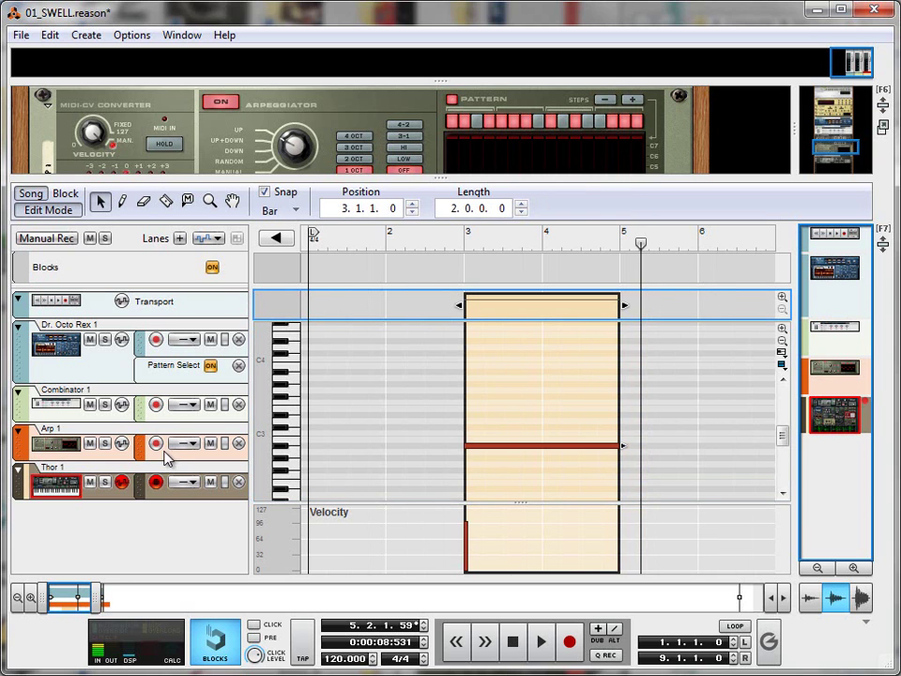
Step: Solo Thor 1 and play from bar 3
{"action": "left_click", "coordinate": [105, 482]}
{"action": "left_click", "coordinate": [465, 244]}
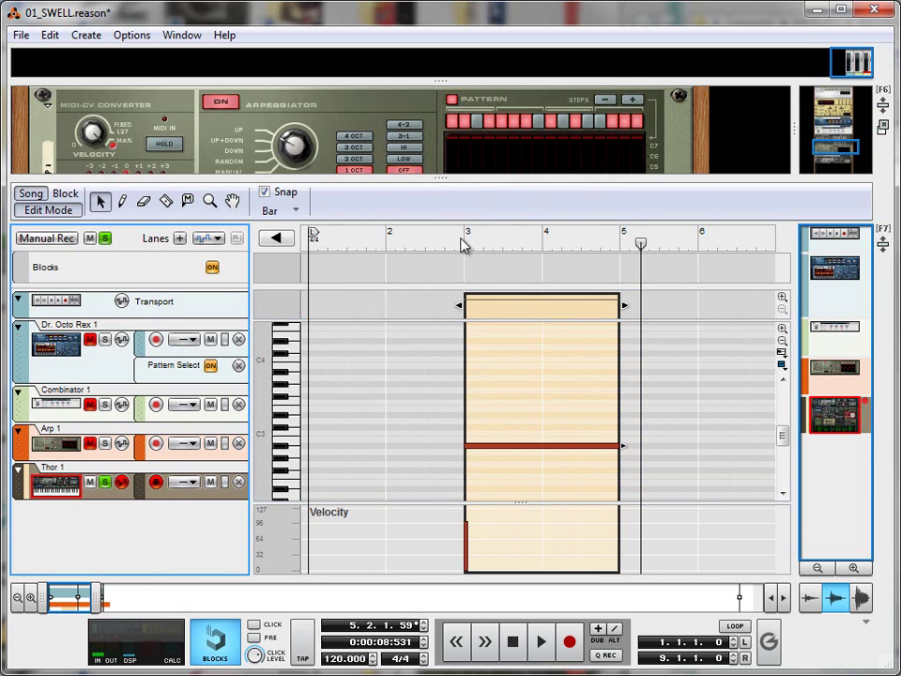
{"action": "key", "text": "space"}
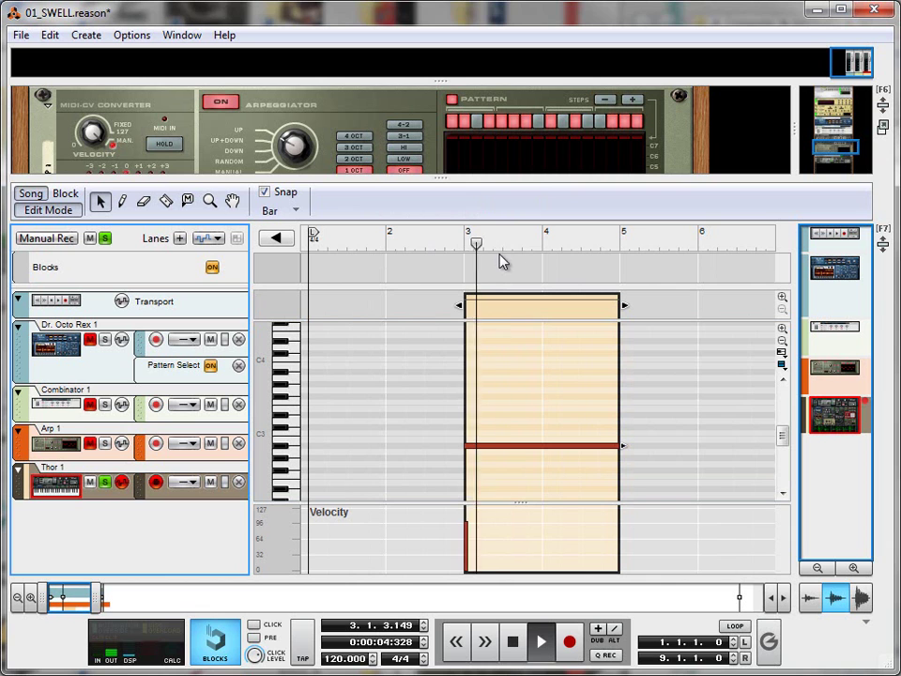
Step: Stop playback, show Thor's full programmer, and reset the device to its Init Patch
{"action": "left_click", "coordinate": [512, 641]}
{"action": "left_click_drag", "start_coordinate": [461, 179], "coordinate": [461, 575]}
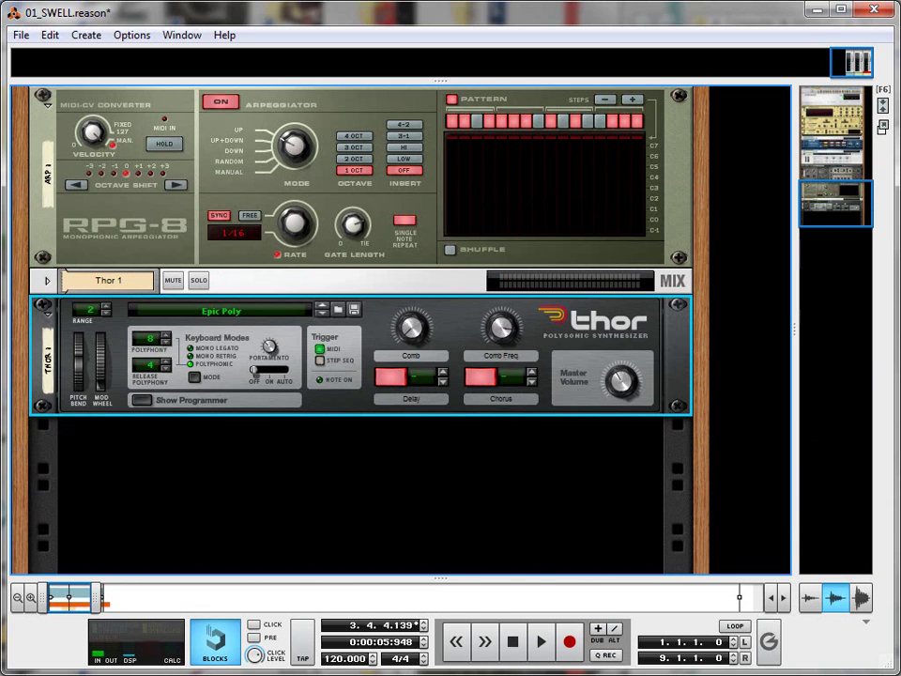
{"action": "left_click", "coordinate": [140, 401]}
{"action": "right_click", "coordinate": [299, 406]}
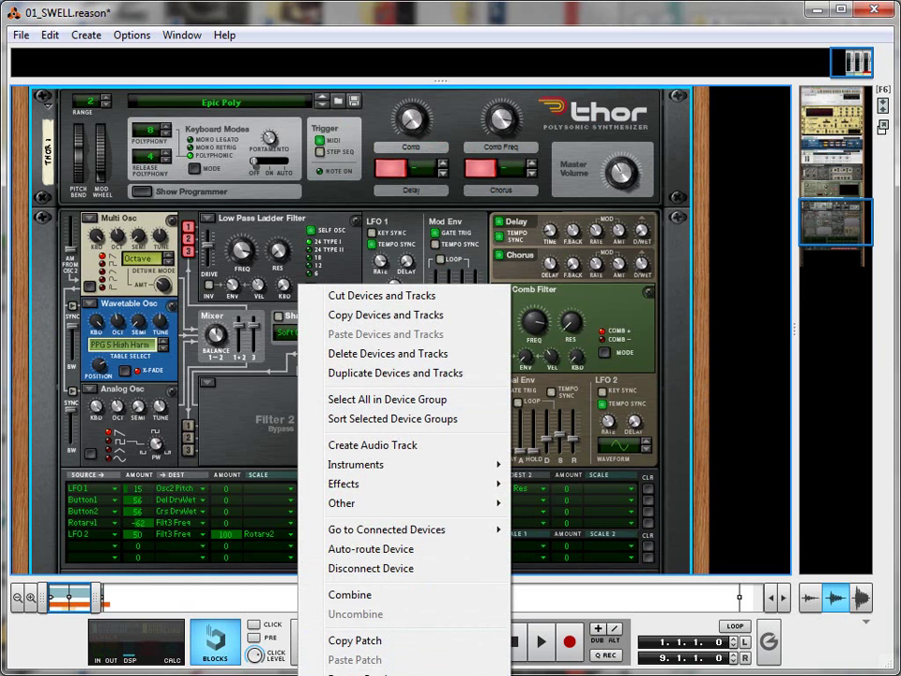
{"action": "left_click", "coordinate": [345, 670]}
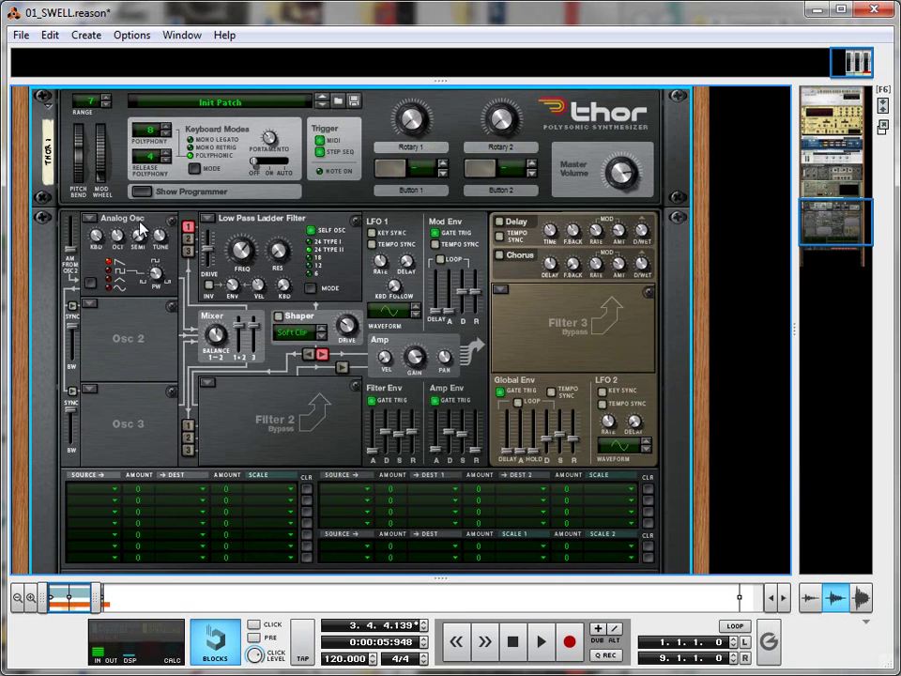
Step: Play the A#2 note from bar 3, stop, and let the rack fill the window again
{"action": "left_click_drag", "start_coordinate": [483, 578], "coordinate": [482, 293]}
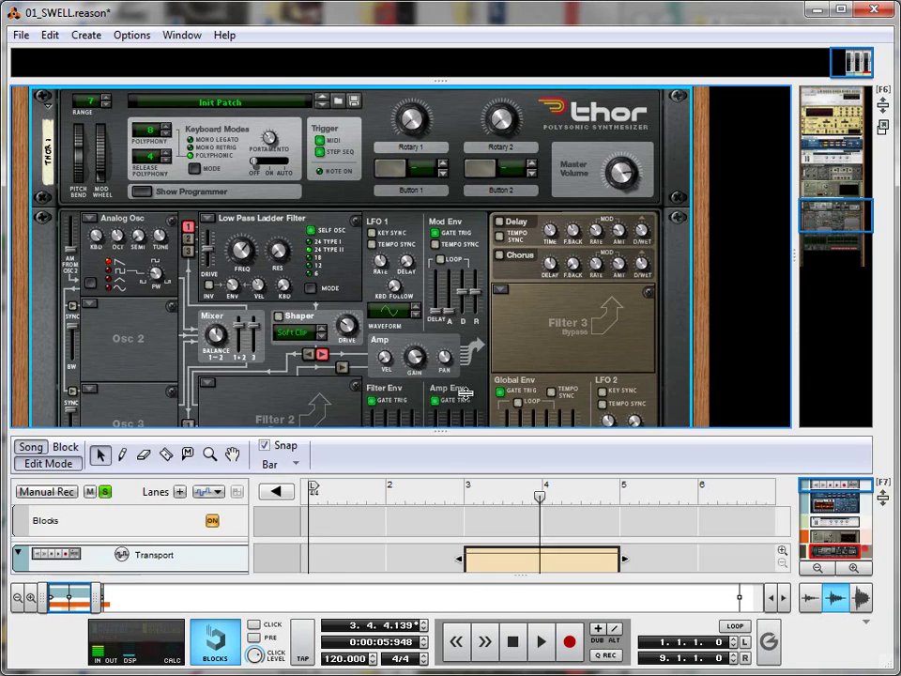
{"action": "left_click", "coordinate": [467, 365]}
{"action": "key", "text": "space"}
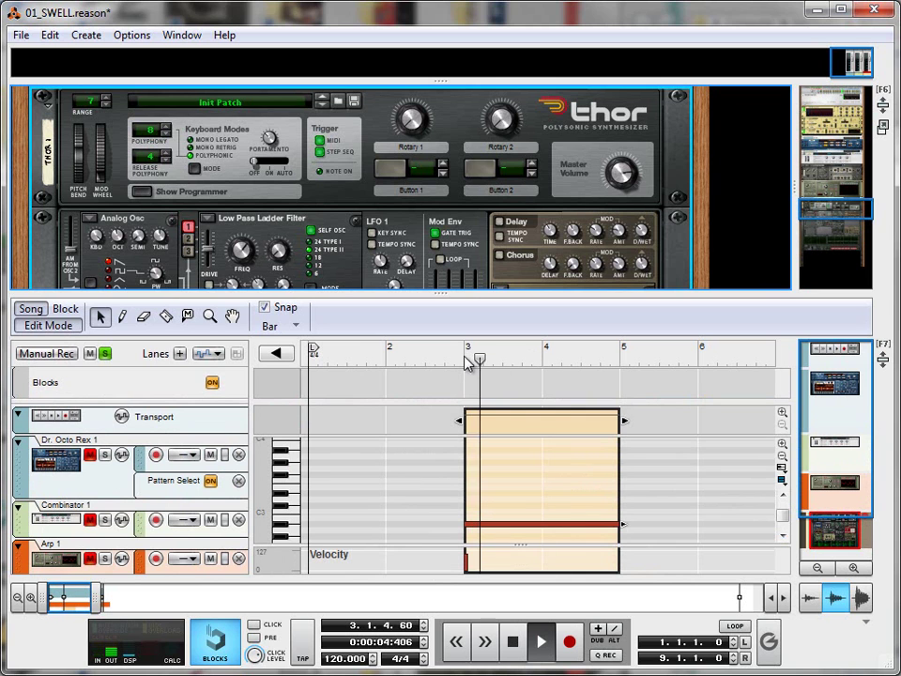
{"action": "left_click", "coordinate": [513, 642]}
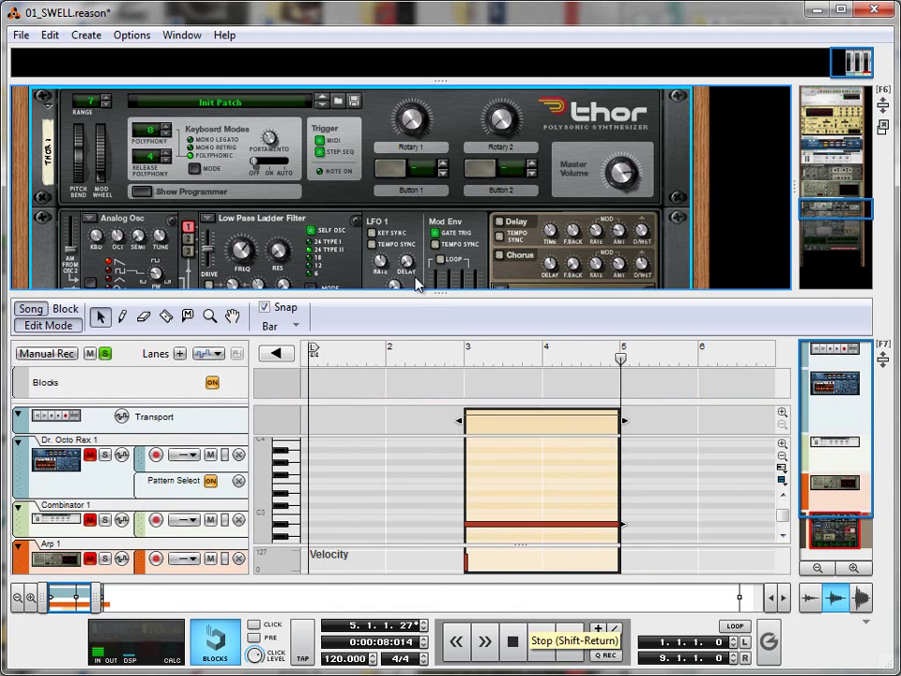
{"action": "left_click_drag", "start_coordinate": [447, 294], "coordinate": [447, 574]}
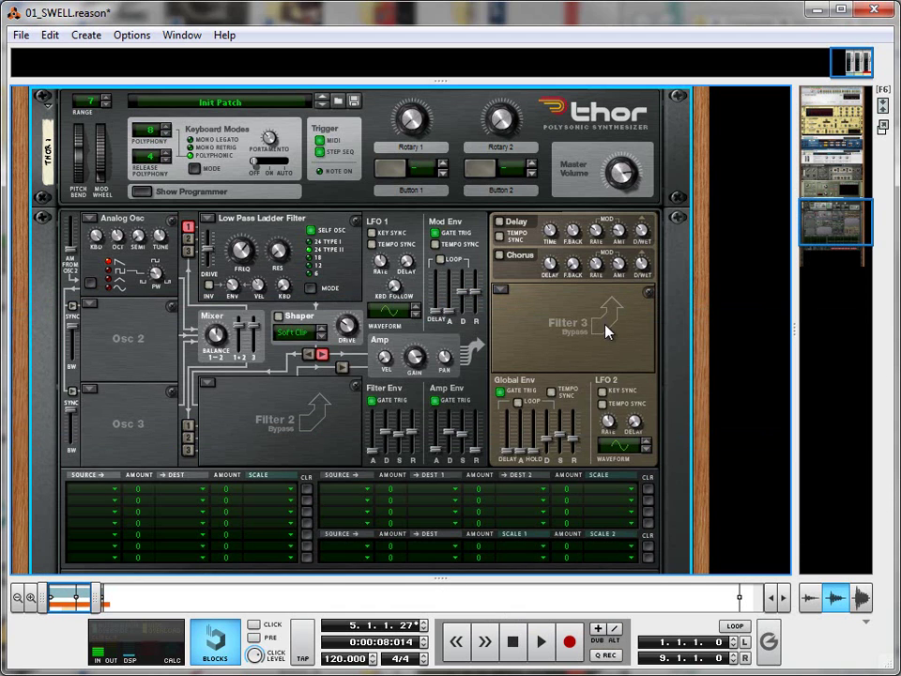
{"action": "scroll", "coordinate": [605, 328], "scroll_direction": "down", "scroll_amount": 3}
{"action": "left_click_drag", "start_coordinate": [532, 336], "coordinate": [540, 346]}
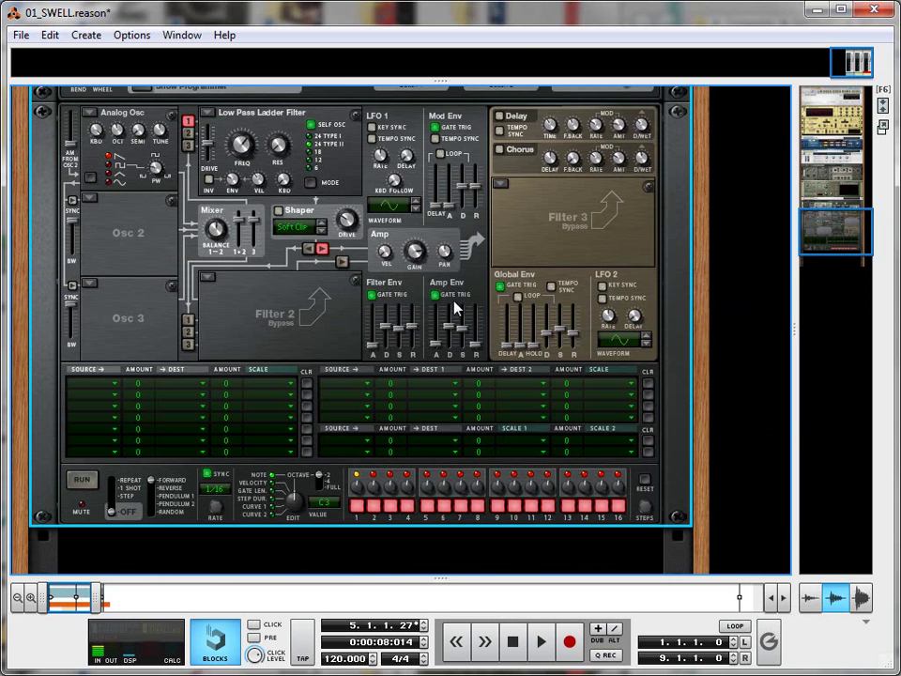
{"action": "mouse_move", "coordinate": [450, 312]}
{"action": "mouse_move", "coordinate": [450, 312]}
{"action": "left_mouse_down"}
{"action": "mouse_move", "coordinate": [463, 337]}
{"action": "mouse_move", "coordinate": [464, 302]}
{"action": "left_mouse_up"}
{"action": "left_click_drag", "start_coordinate": [477, 349], "coordinate": [425, 368]}
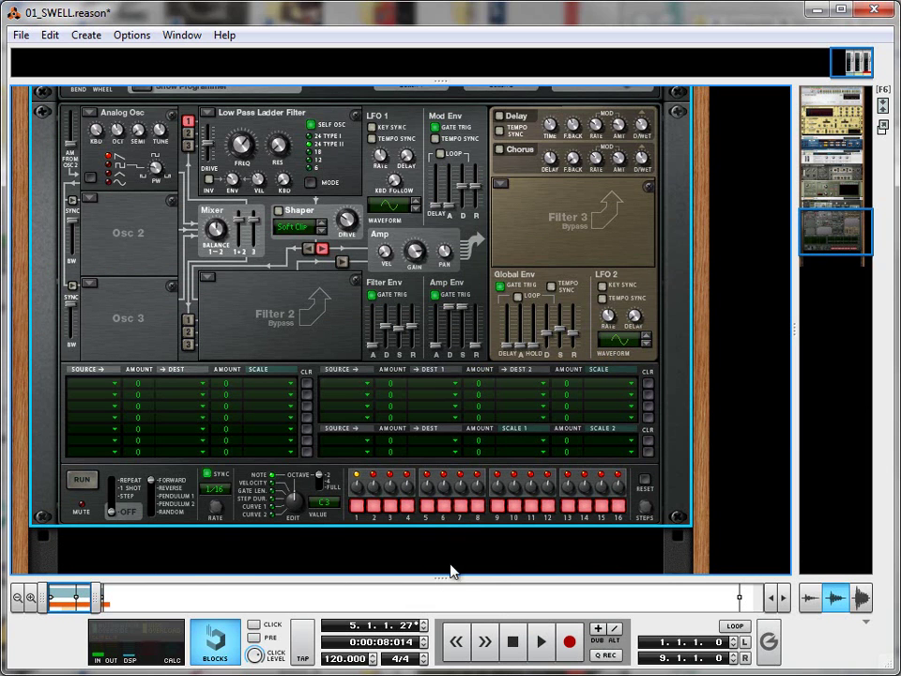
{"action": "left_click_drag", "start_coordinate": [447, 577], "coordinate": [488, 256]}
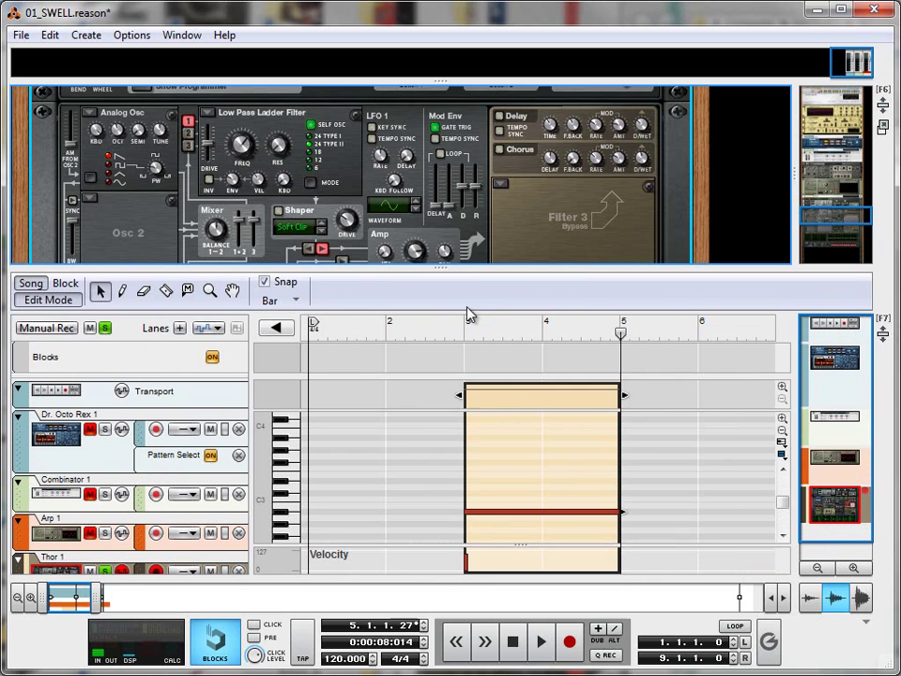
{"action": "left_click", "coordinate": [466, 335]}
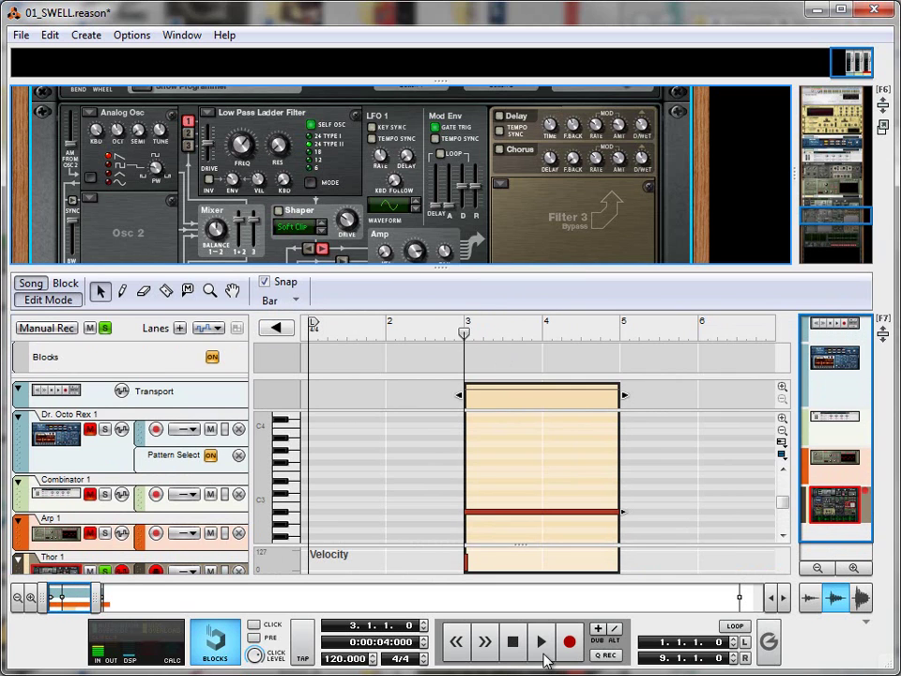
{"action": "left_click", "coordinate": [543, 655]}
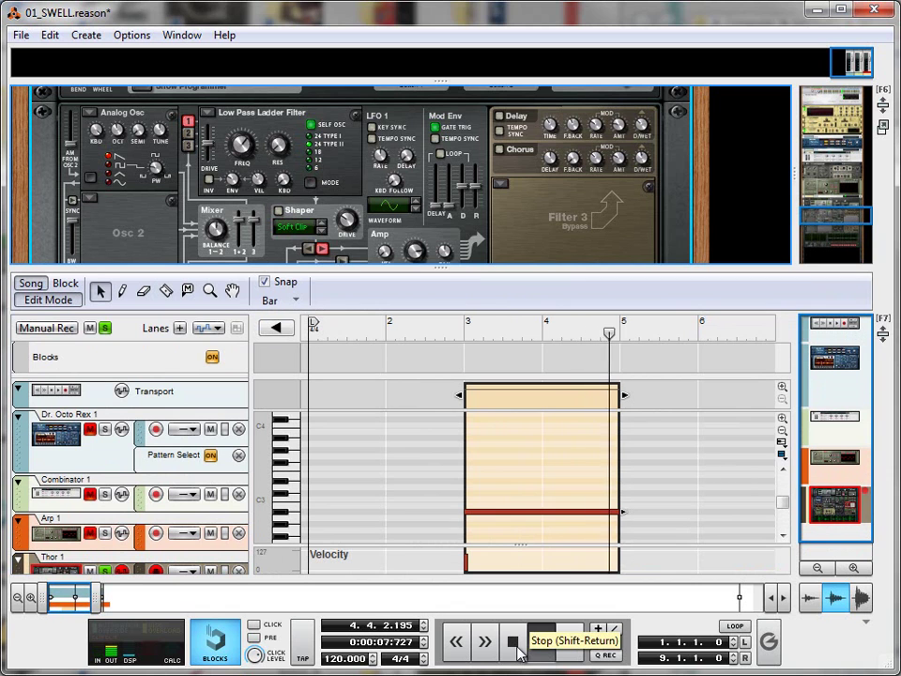
{"action": "left_click", "coordinate": [516, 644]}
{"action": "left_click_drag", "start_coordinate": [445, 270], "coordinate": [445, 574]}
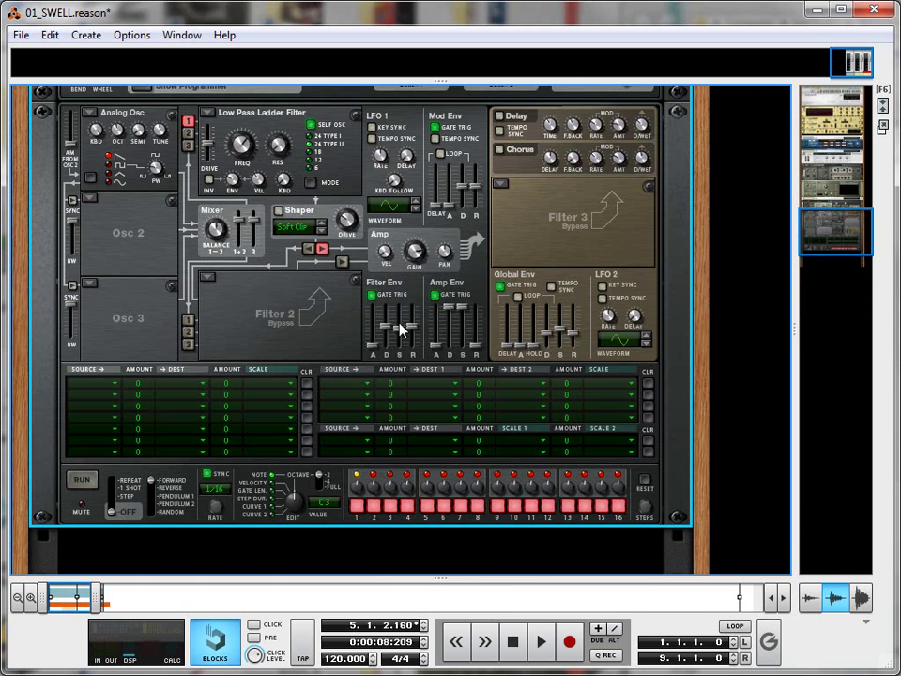
Step: Cycle LFO 1's waveform display past sine until the rising ramp shape is shown
{"action": "scroll", "coordinate": [401, 326], "scroll_direction": "up", "scroll_amount": 2}
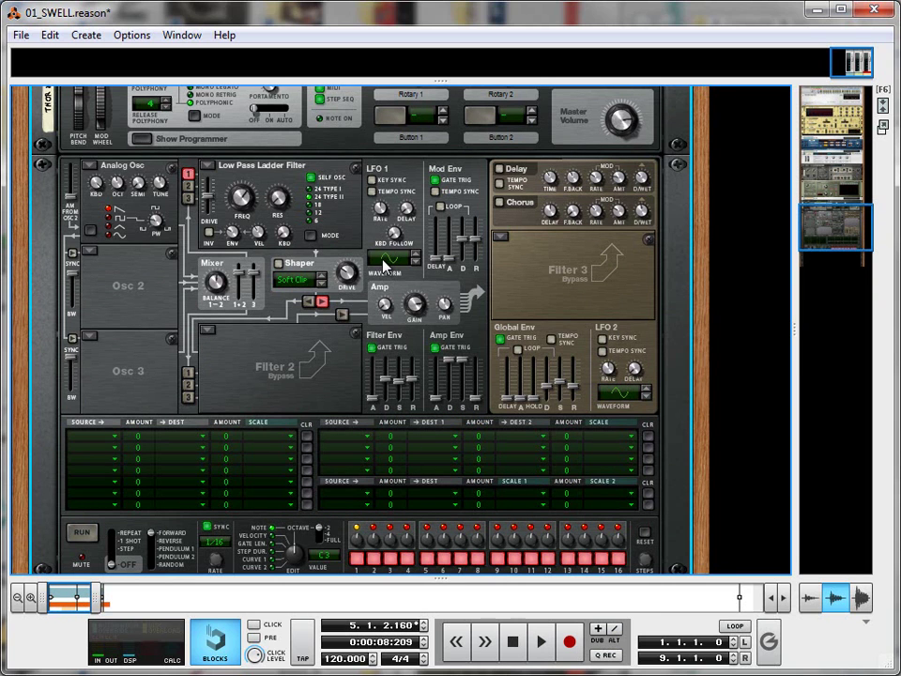
{"action": "left_click_drag", "start_coordinate": [386, 261], "coordinate": [380, 268]}
{"action": "left_click", "coordinate": [411, 256]}
{"action": "left_click_drag", "start_coordinate": [379, 270], "coordinate": [385, 266]}
Step: In mod matrix row 1, send LFO 1 to Osc 1 Pitch at amount 100
{"action": "left_click", "coordinate": [107, 441]}
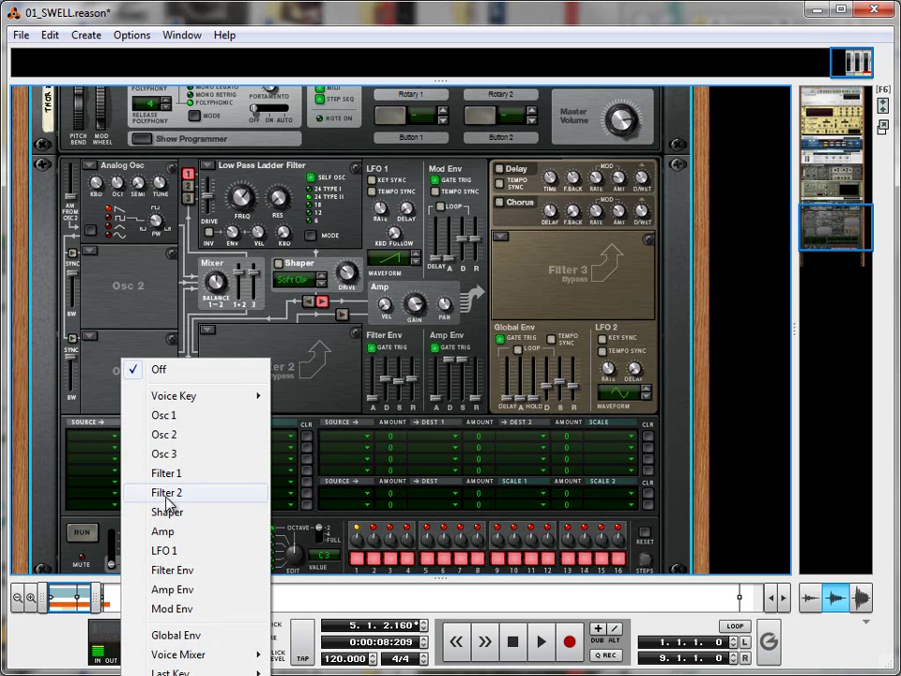
{"action": "left_click", "coordinate": [164, 550]}
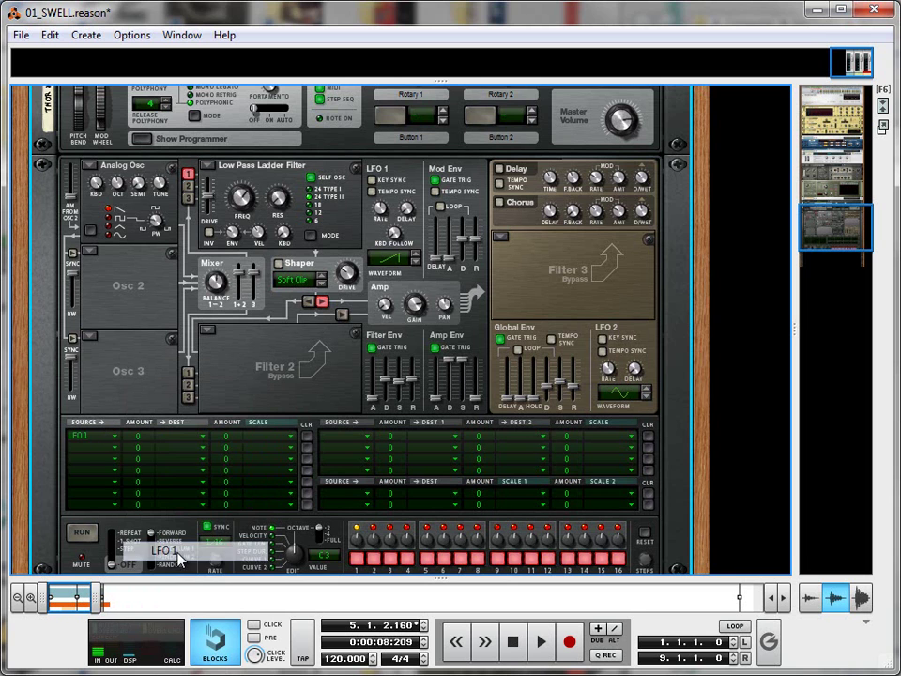
{"action": "left_click", "coordinate": [192, 443]}
{"action": "mouse_move", "coordinate": [342, 38]}
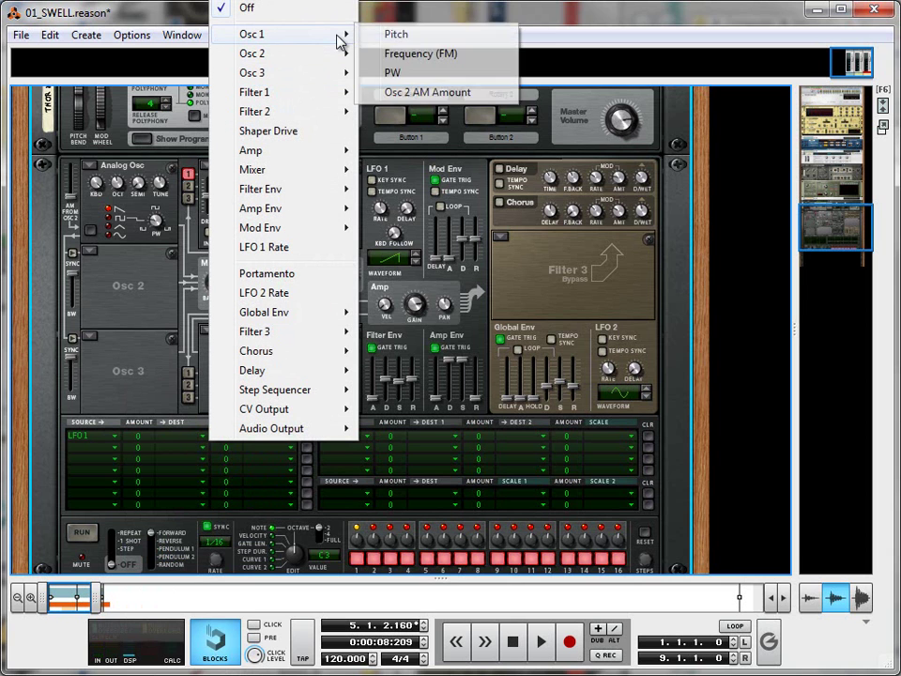
{"action": "left_click", "coordinate": [405, 34]}
{"action": "left_click_drag", "start_coordinate": [155, 441], "coordinate": [157, 390]}
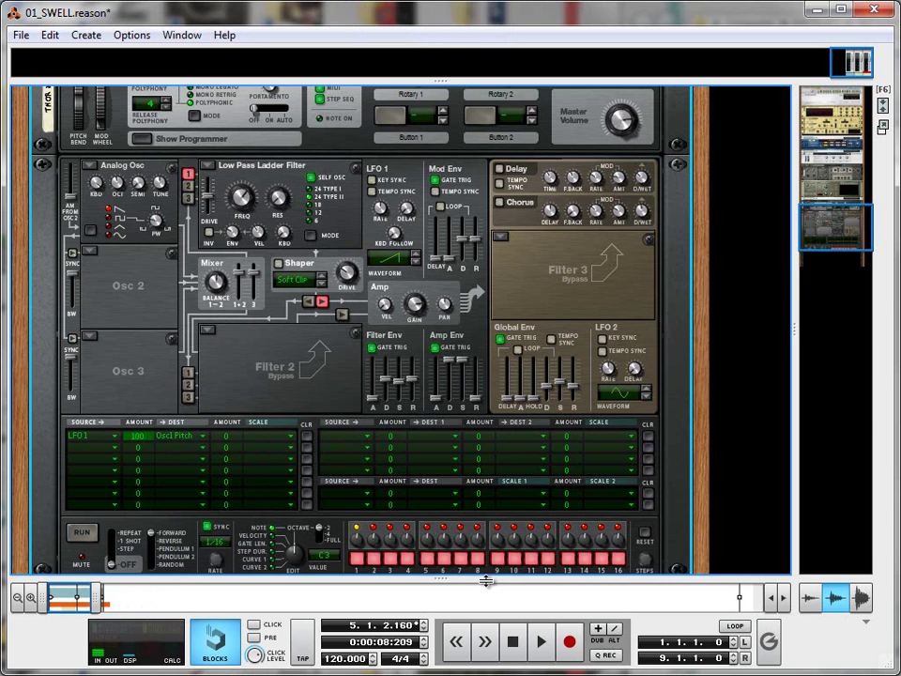
Step: Audition the LFO-modulated note from bar 3, then stop
{"action": "key", "text": "F7"}
{"action": "left_click", "coordinate": [466, 350]}
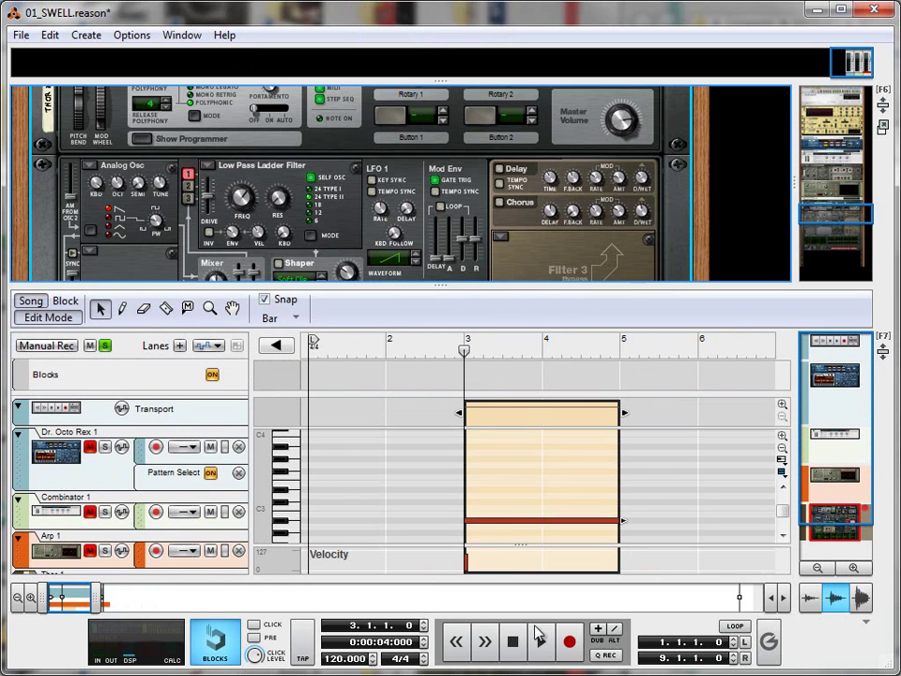
{"action": "left_click", "coordinate": [541, 641]}
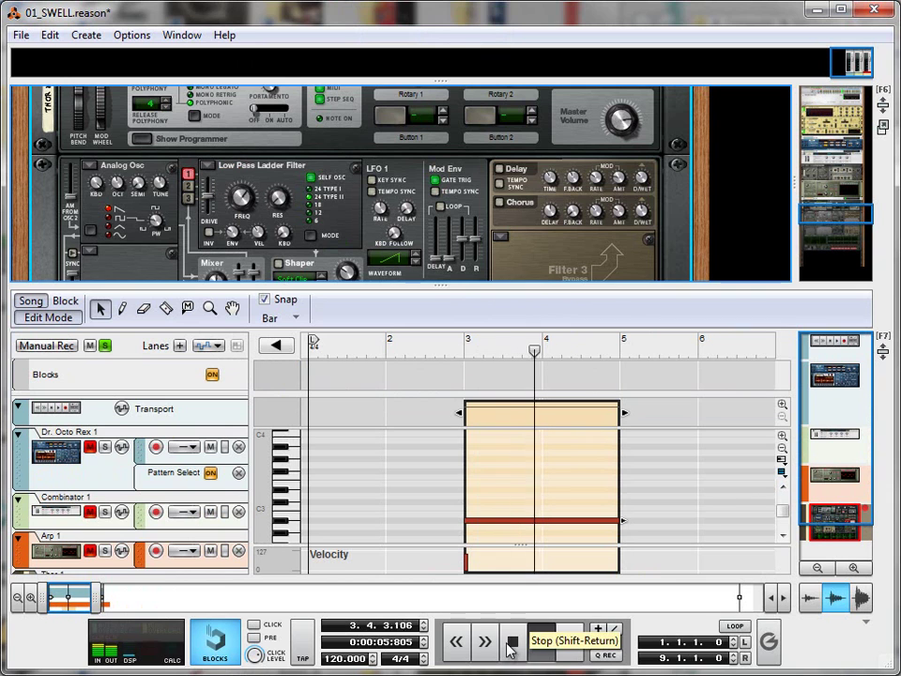
{"action": "left_click", "coordinate": [510, 646]}
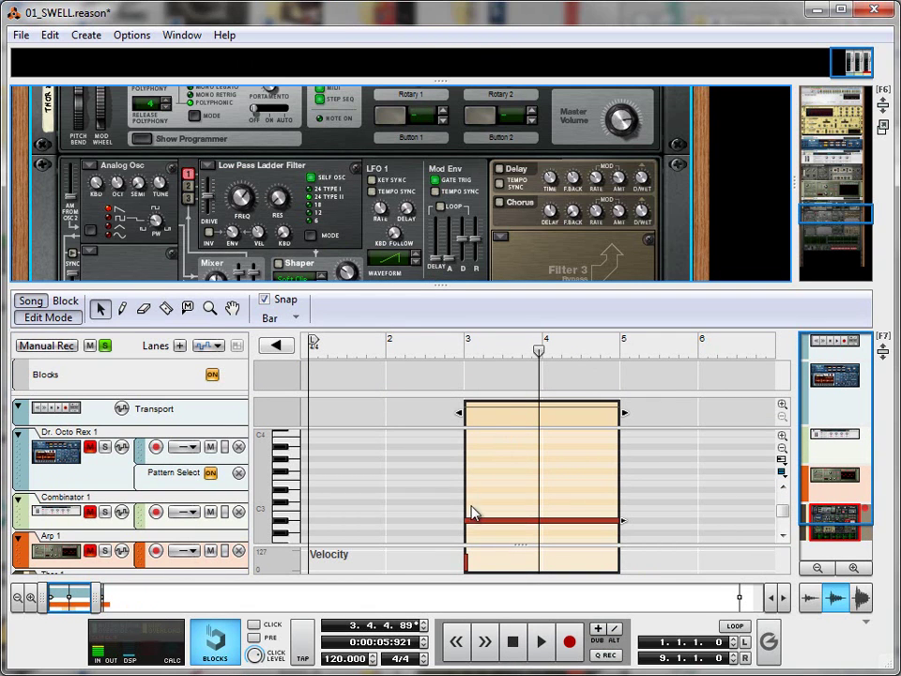
Step: Turn on LFO 1 Tempo Sync and set its Rate toward 4/4
{"action": "left_click_drag", "start_coordinate": [425, 284], "coordinate": [439, 329]}
{"action": "key", "text": "F7"}
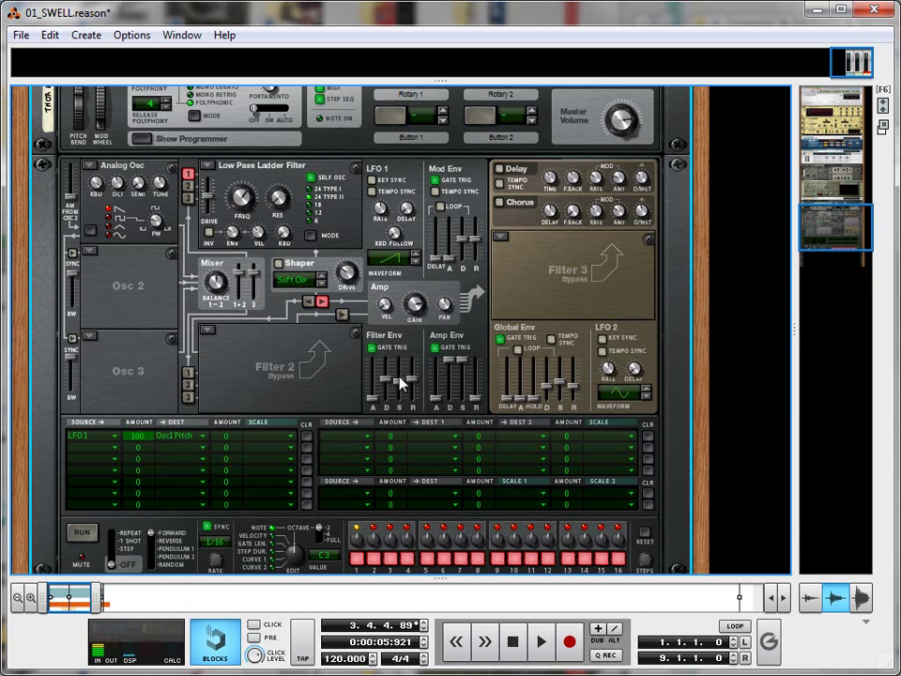
{"action": "left_click", "coordinate": [372, 191]}
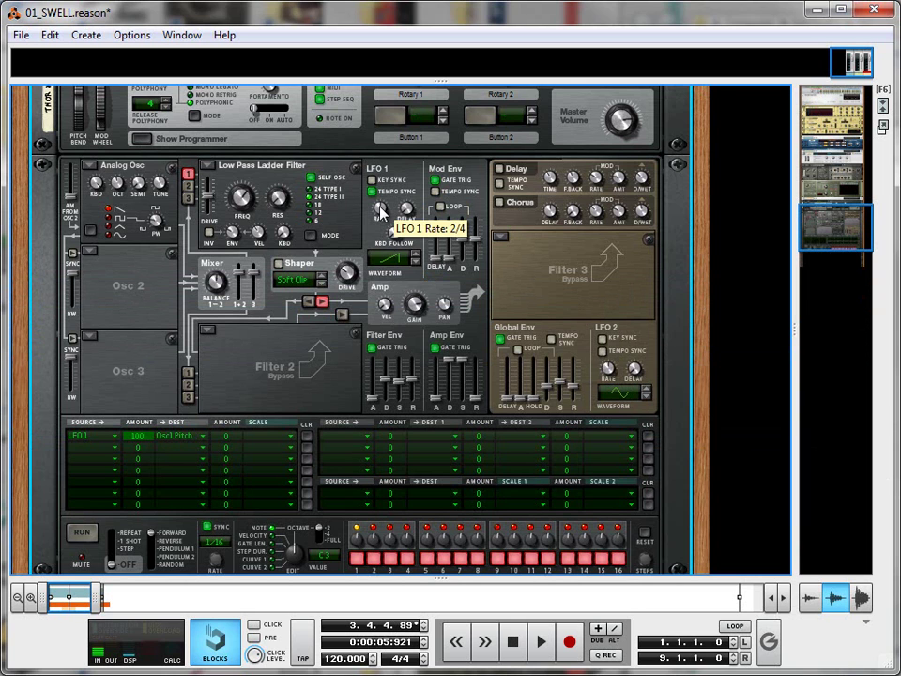
{"action": "left_click_drag", "start_coordinate": [381, 212], "coordinate": [381, 224]}
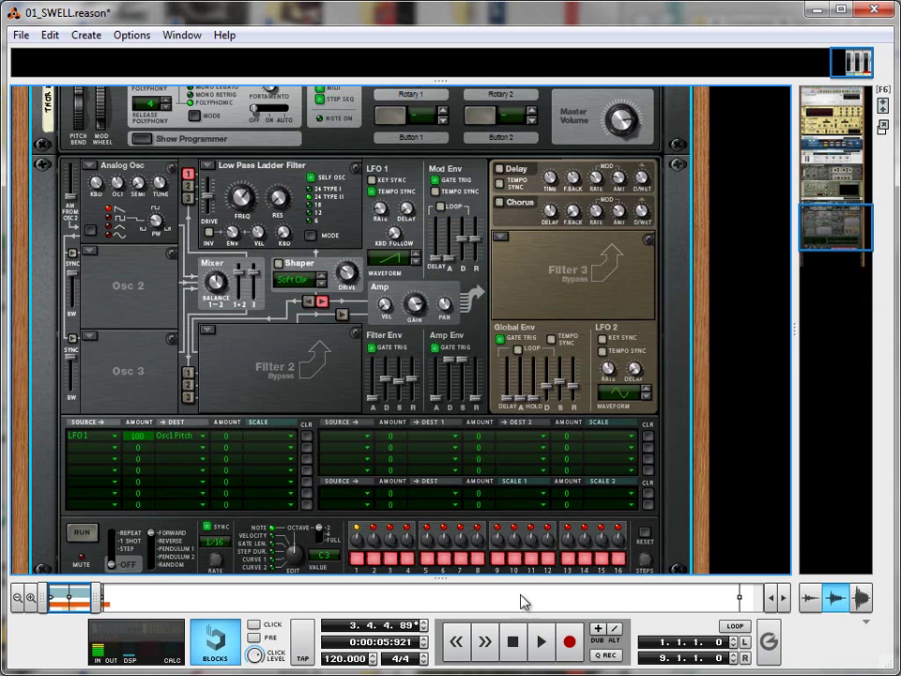
{"action": "left_click_drag", "start_coordinate": [498, 581], "coordinate": [479, 204]}
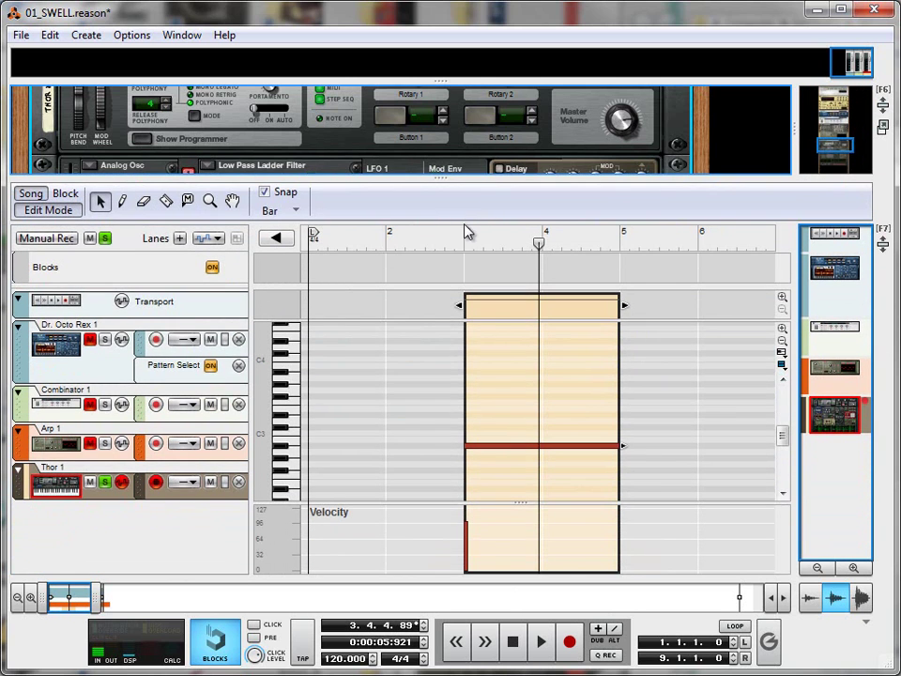
Step: Play the synced swell from bar 3, stop it, and enlarge the rack over the sequencer
{"action": "left_click", "coordinate": [467, 232]}
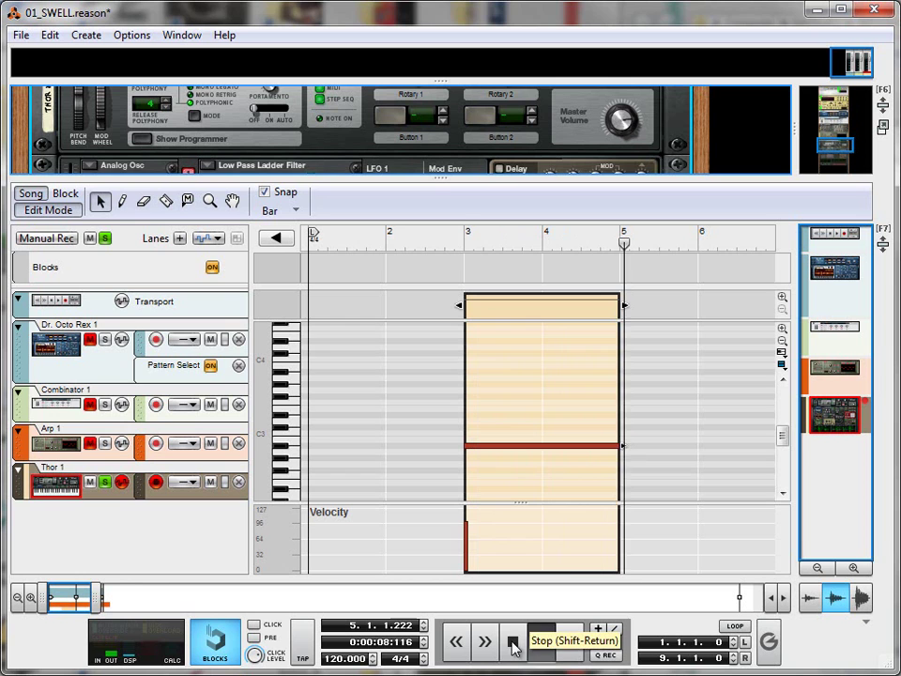
{"action": "left_click", "coordinate": [513, 644]}
{"action": "left_click_drag", "start_coordinate": [442, 178], "coordinate": [450, 536]}
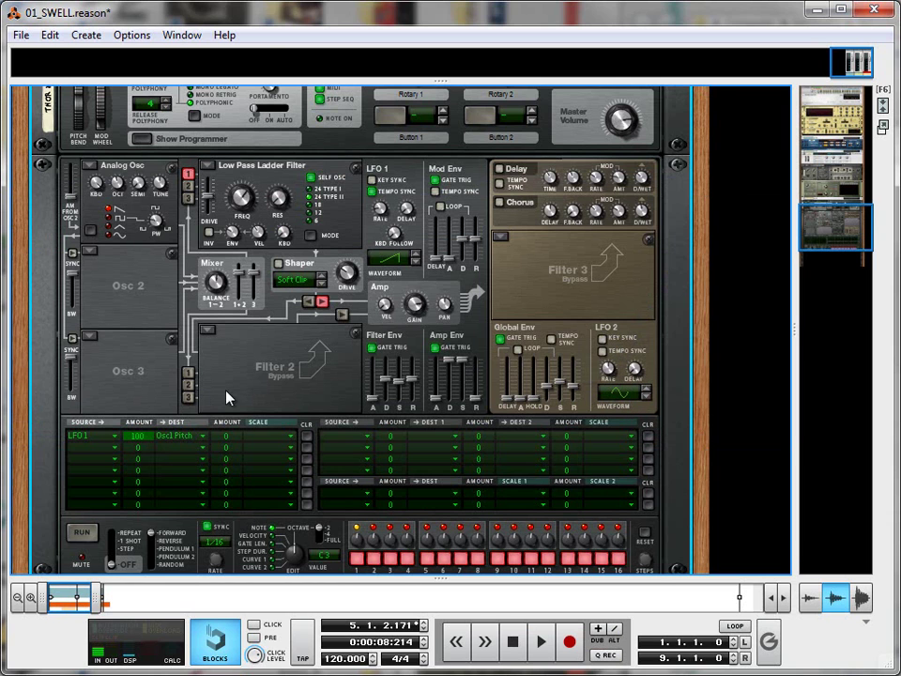
Step: In mod matrix row 2, send LFO 2 to Osc 1 Pitch at amount 50
{"action": "left_click", "coordinate": [111, 450]}
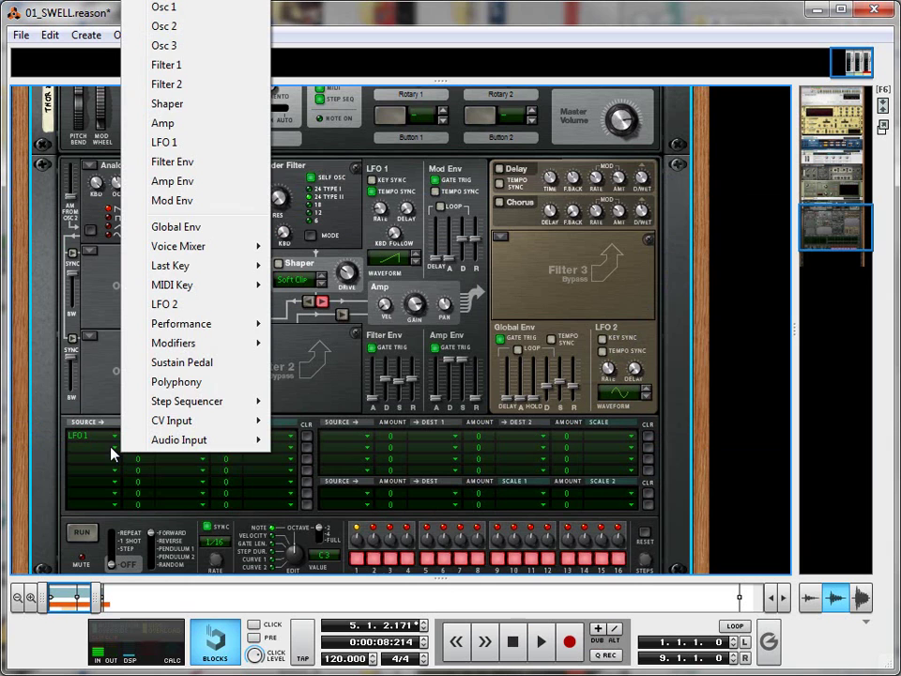
{"action": "left_click", "coordinate": [167, 305]}
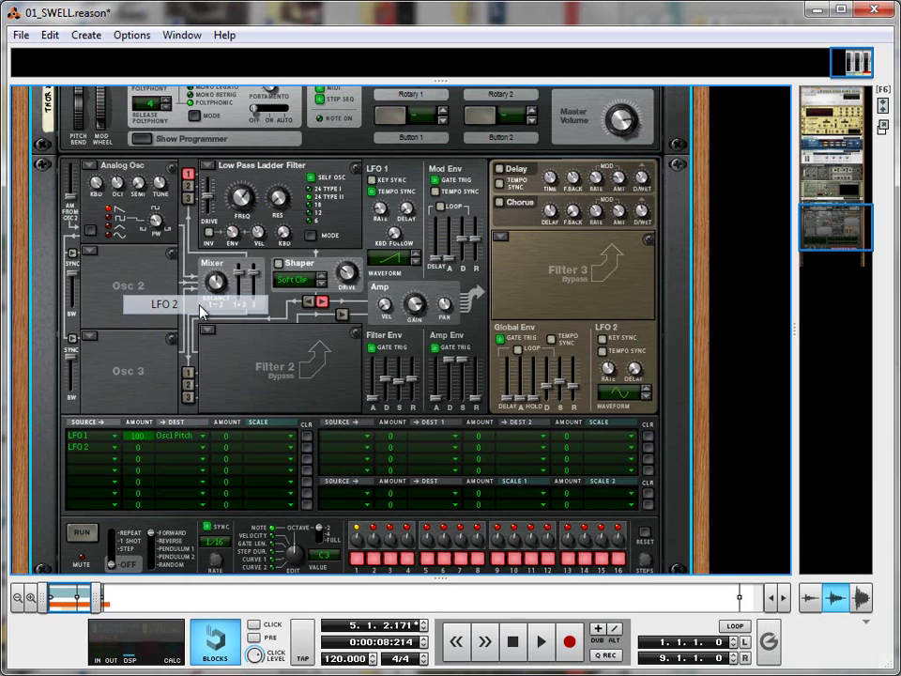
{"action": "left_click", "coordinate": [181, 453]}
{"action": "mouse_move", "coordinate": [300, 48]}
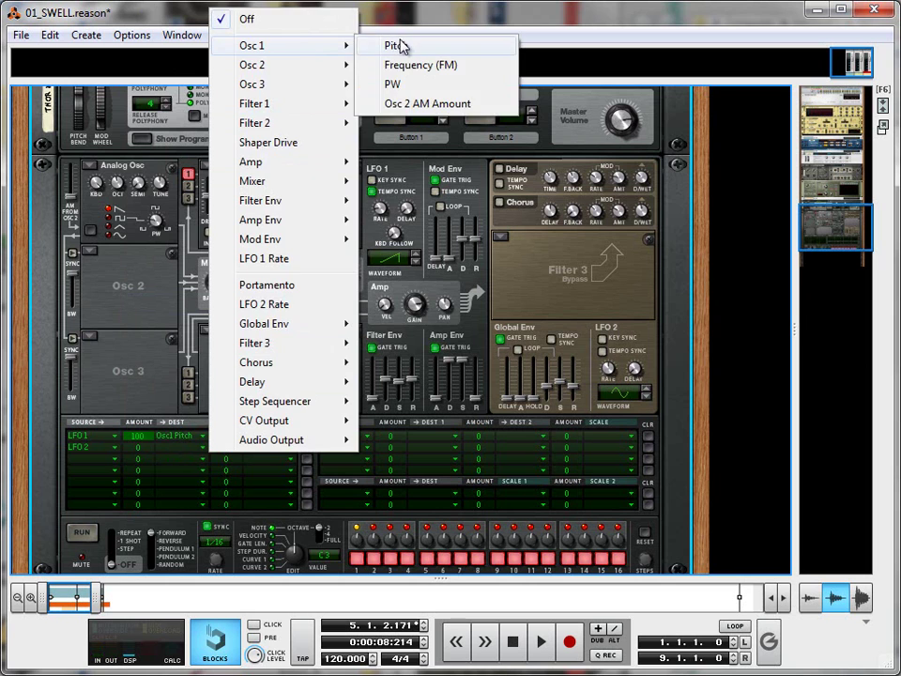
{"action": "left_click", "coordinate": [400, 44]}
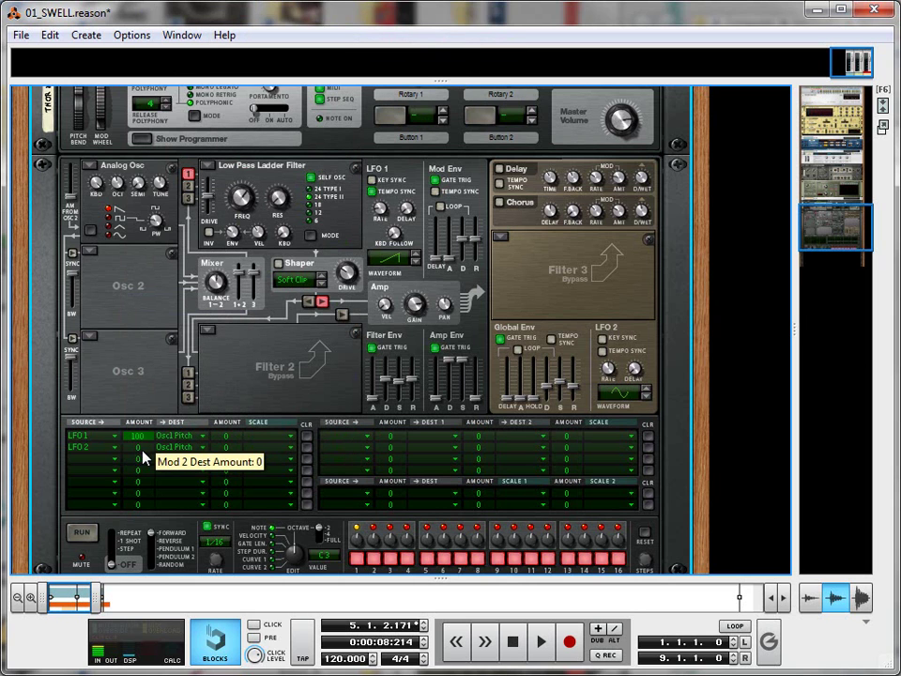
{"action": "left_click_drag", "start_coordinate": [146, 454], "coordinate": [147, 441]}
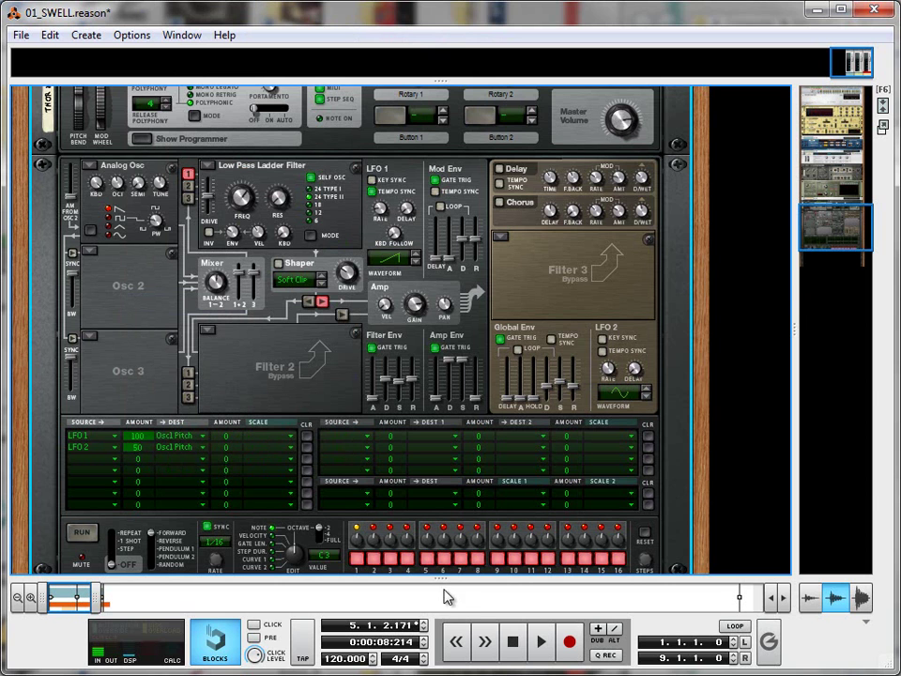
{"action": "left_click_drag", "start_coordinate": [438, 579], "coordinate": [516, 289]}
Step: Play the two-LFO wobble from bar 3, stop, and expand the Thor rack
{"action": "left_click", "coordinate": [460, 340]}
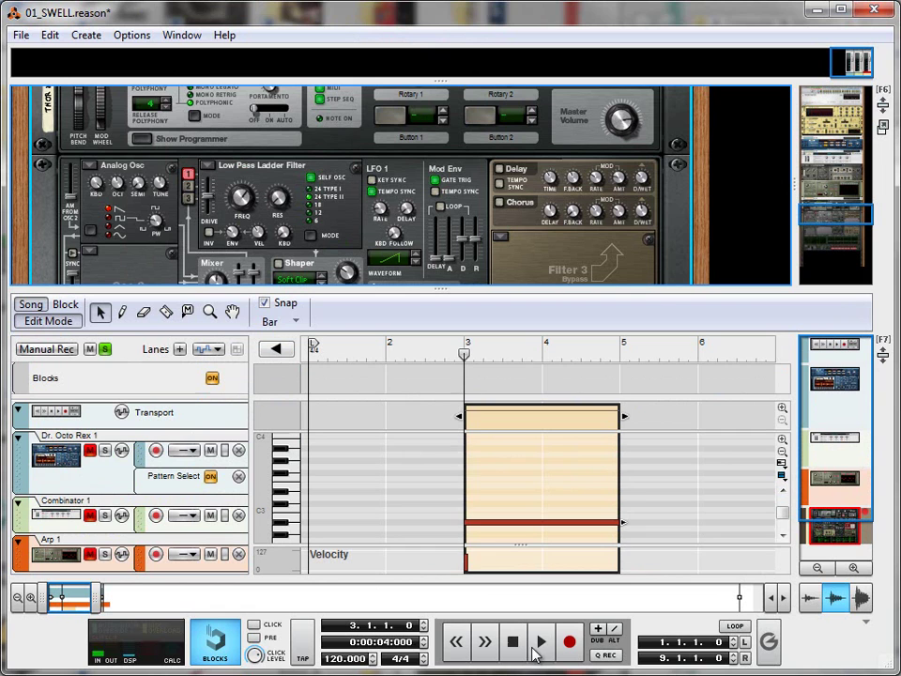
{"action": "left_click", "coordinate": [540, 644]}
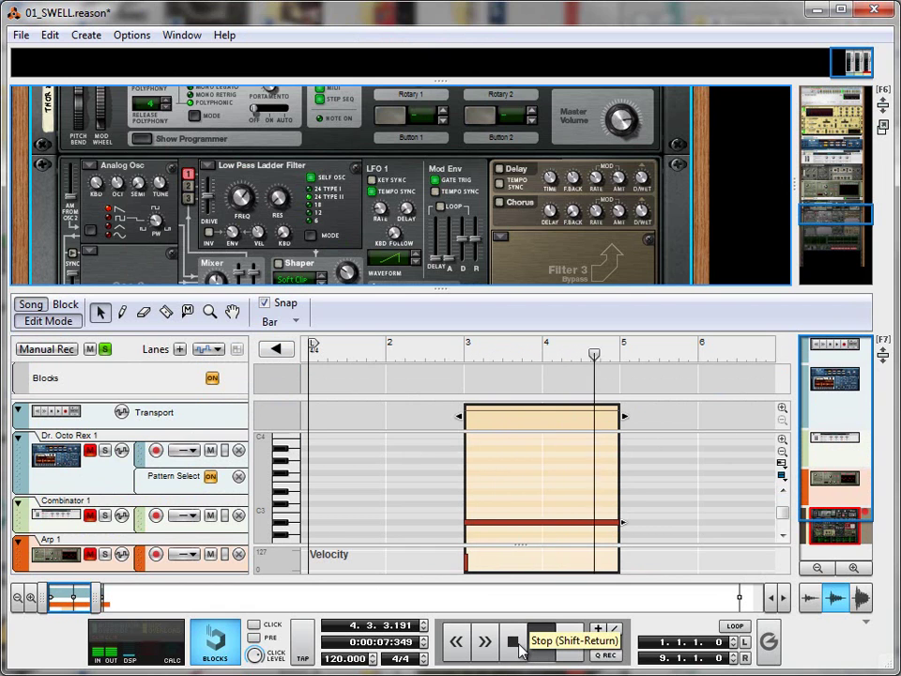
{"action": "left_click", "coordinate": [515, 642]}
{"action": "left_click_drag", "start_coordinate": [441, 290], "coordinate": [478, 542]}
{"action": "scroll", "coordinate": [502, 344], "scroll_direction": "down", "scroll_amount": 3}
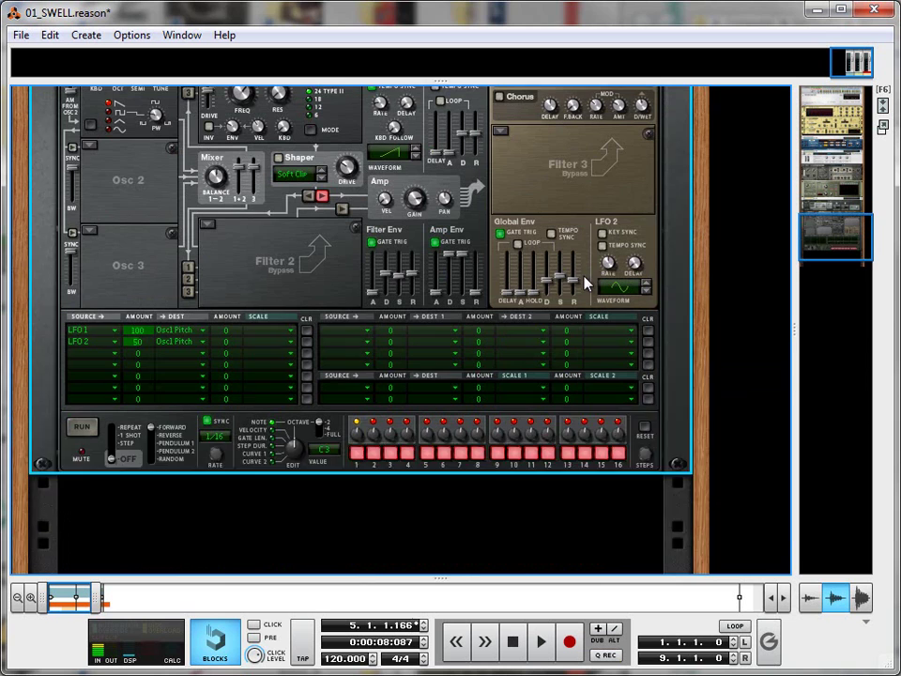
Step: Route LFO 1 to LFO 2 Rate at amount 100 in matrix row three, then show the sequencer at bar 3
{"action": "scroll", "coordinate": [588, 281], "scroll_direction": "up", "scroll_amount": 2}
{"action": "scroll", "coordinate": [587, 281], "scroll_direction": "down", "scroll_amount": 1}
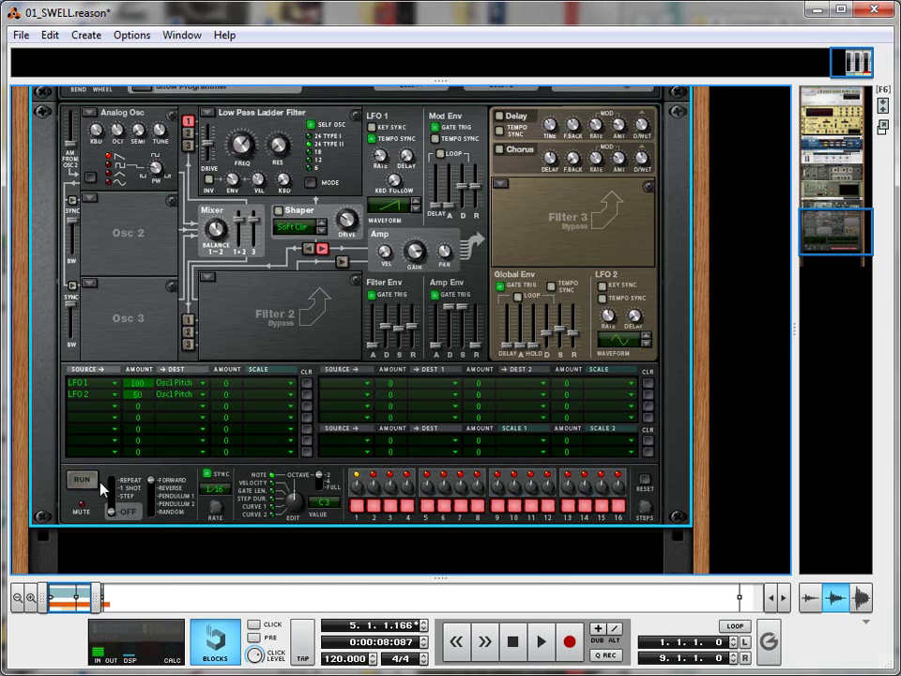
{"action": "left_click", "coordinate": [110, 417]}
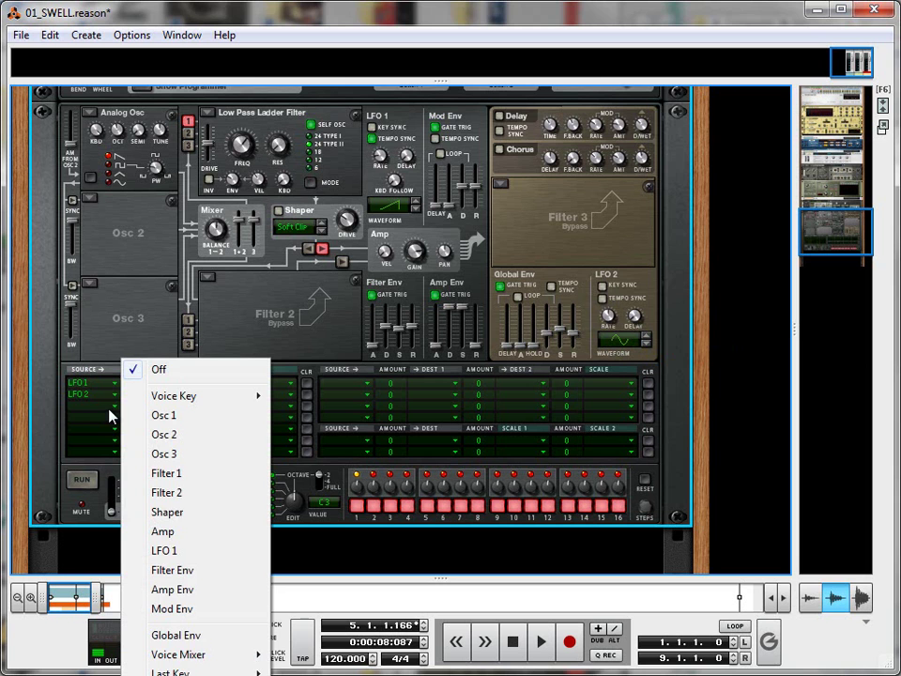
{"action": "left_click", "coordinate": [190, 557]}
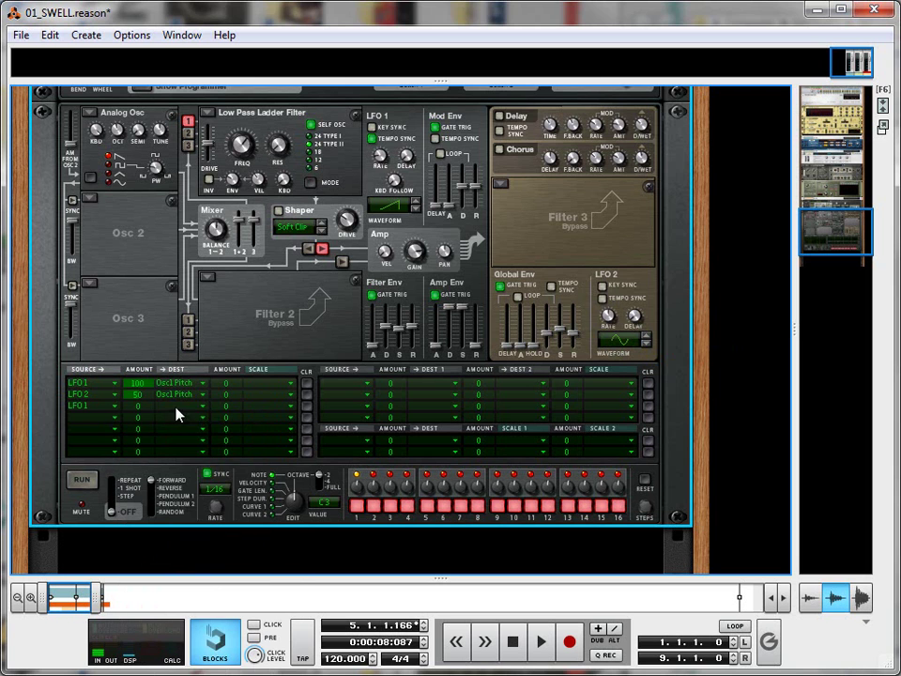
{"action": "left_click", "coordinate": [178, 409]}
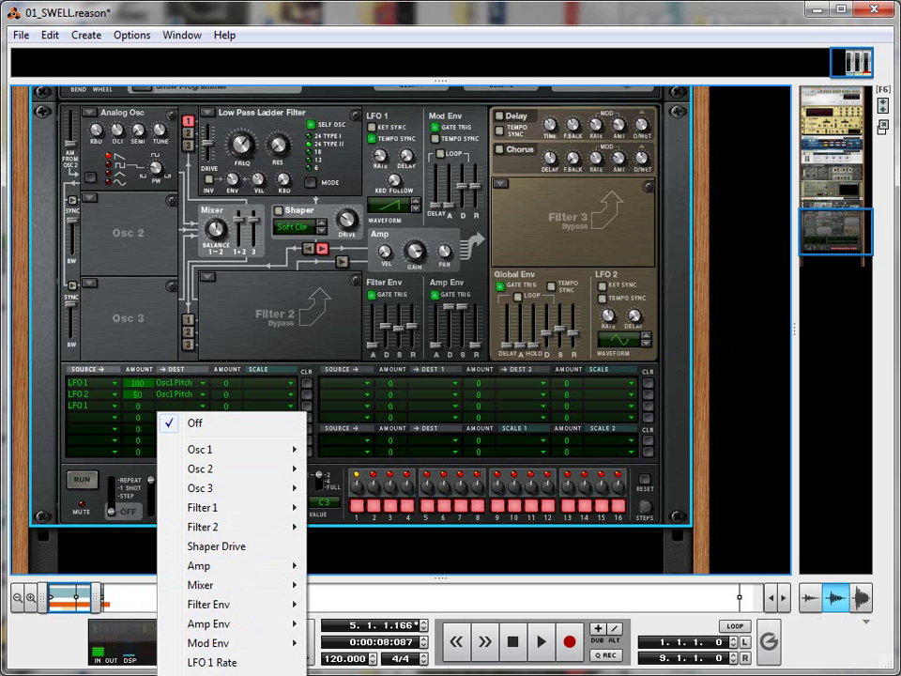
{"action": "left_click", "coordinate": [212, 675]}
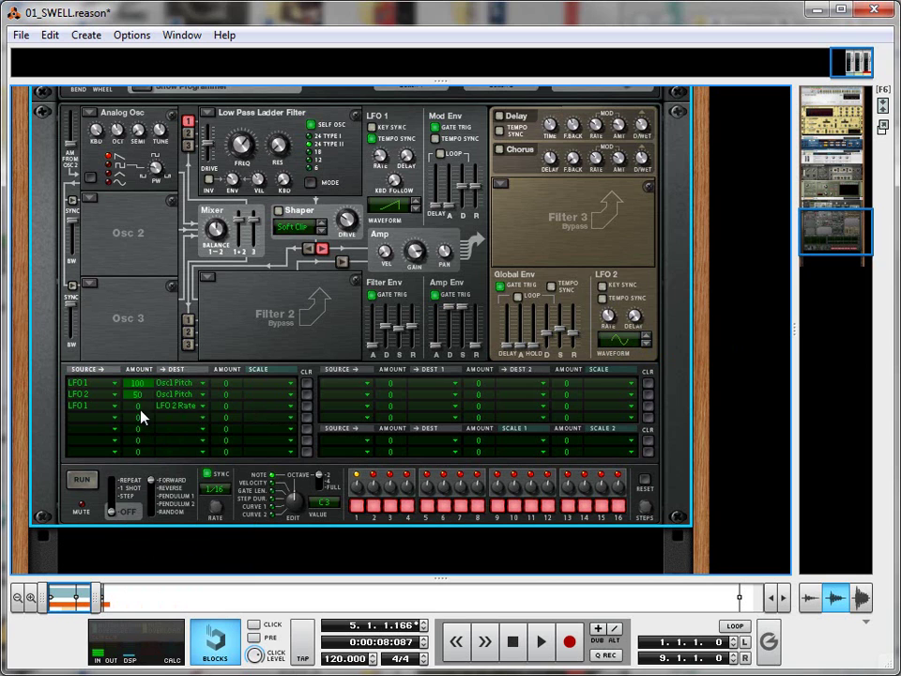
{"action": "left_click_drag", "start_coordinate": [144, 408], "coordinate": [147, 382]}
{"action": "left_click_drag", "start_coordinate": [453, 581], "coordinate": [527, 314]}
{"action": "left_click", "coordinate": [466, 381]}
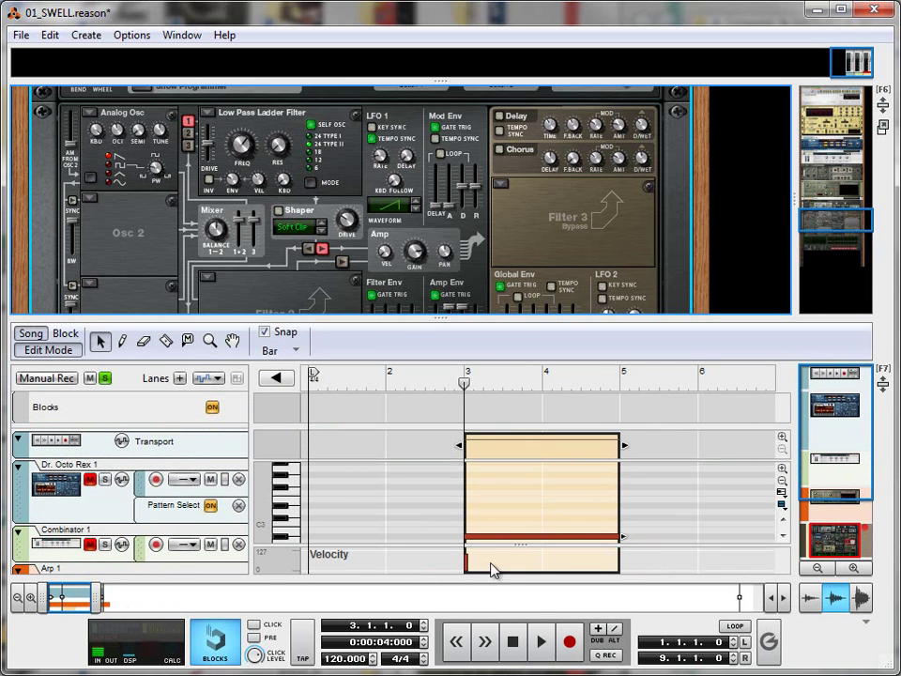
Step: Play the patch from bar 3, then enlarge the rack to show the full Thor panel
{"action": "left_click", "coordinate": [542, 640]}
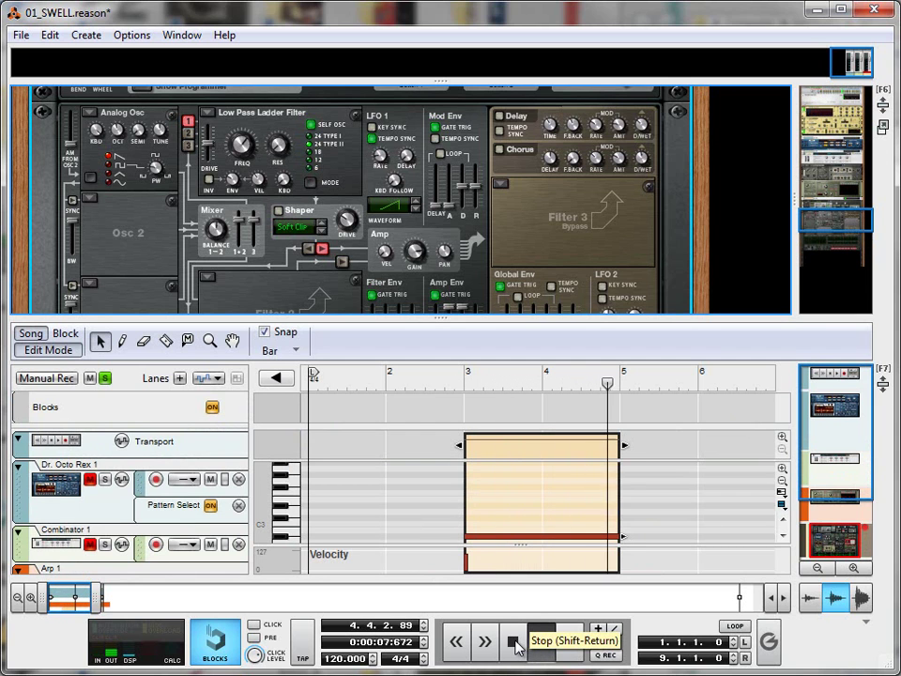
{"action": "left_click_drag", "start_coordinate": [425, 319], "coordinate": [522, 565]}
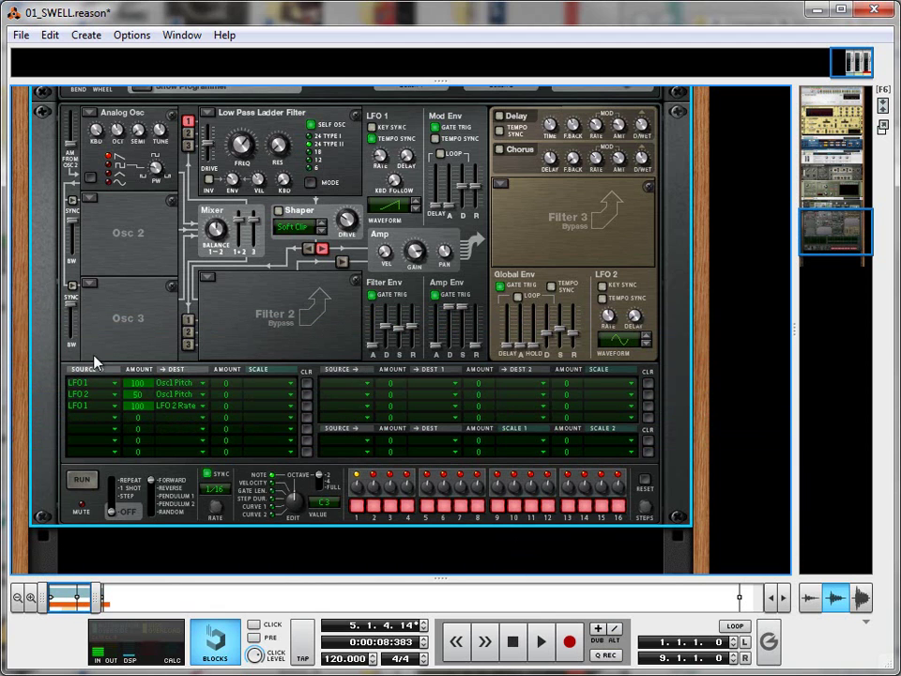
Step: Make Osc 2 a Noise oscillator routed into the Filter 1 ladder filter, then show the sequencer
{"action": "left_click", "coordinate": [88, 200]}
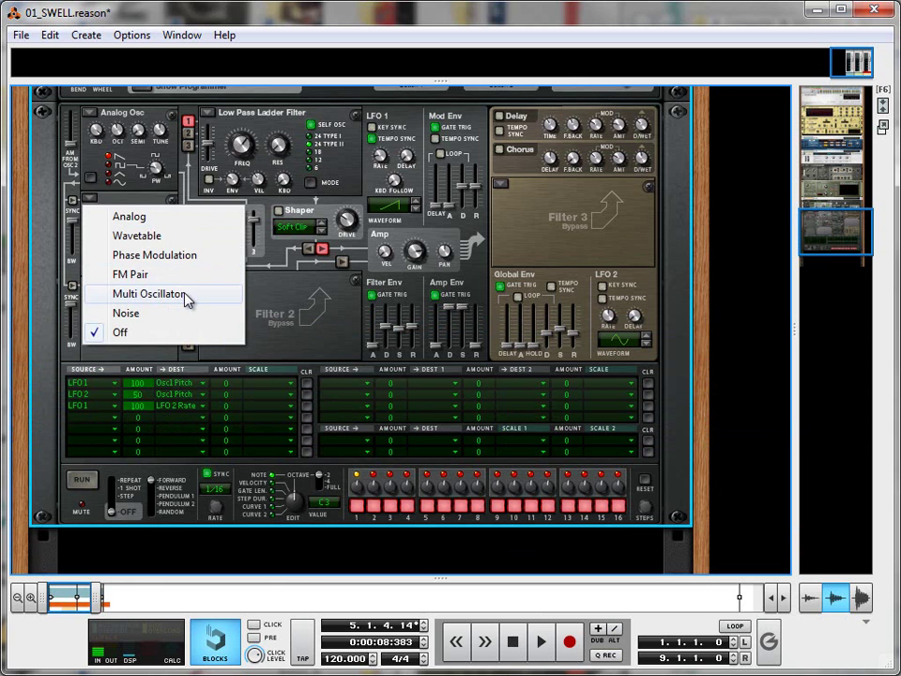
{"action": "left_click", "coordinate": [187, 298]}
{"action": "left_click", "coordinate": [88, 200]}
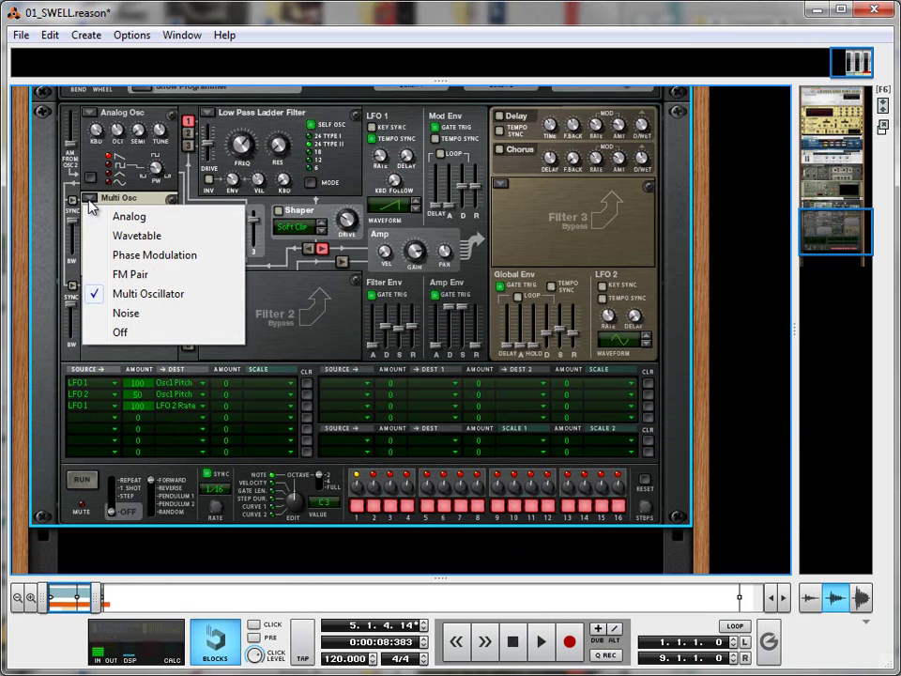
{"action": "left_click", "coordinate": [125, 312]}
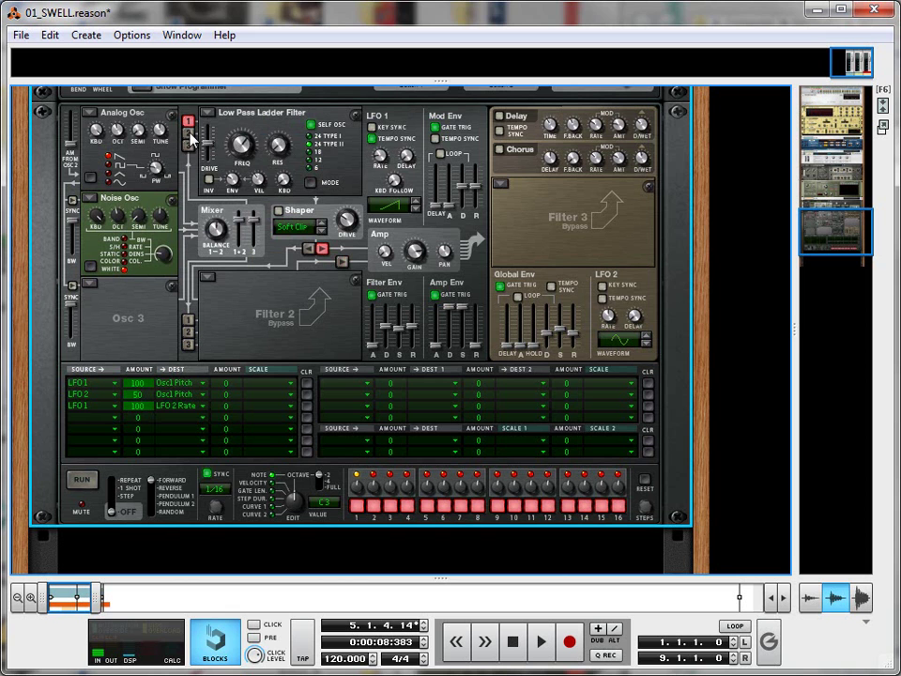
{"action": "left_click", "coordinate": [188, 133]}
{"action": "left_click_drag", "start_coordinate": [435, 575], "coordinate": [434, 200]}
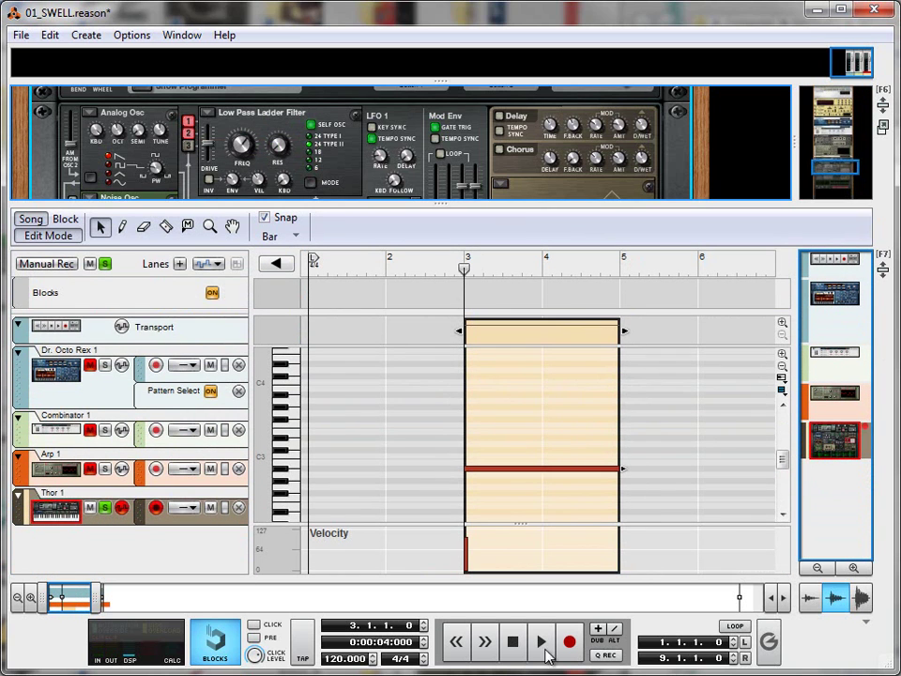
Step: Audition the noise patch, then lengthen the filter envelope decay and raise sustain to 0.0 dB
{"action": "left_click", "coordinate": [543, 647]}
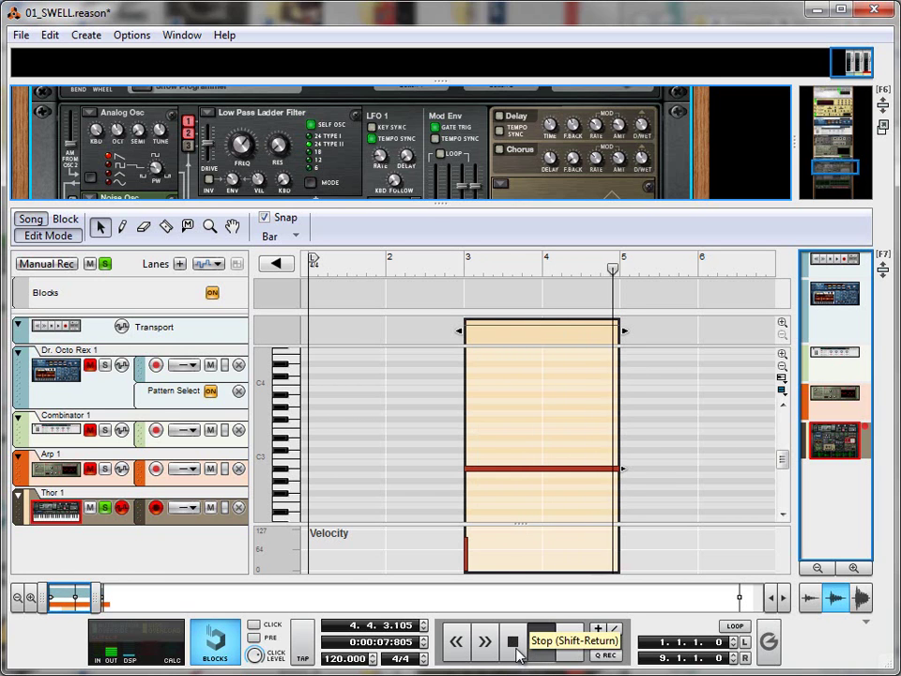
{"action": "left_click", "coordinate": [517, 648]}
{"action": "left_click_drag", "start_coordinate": [436, 203], "coordinate": [440, 576]}
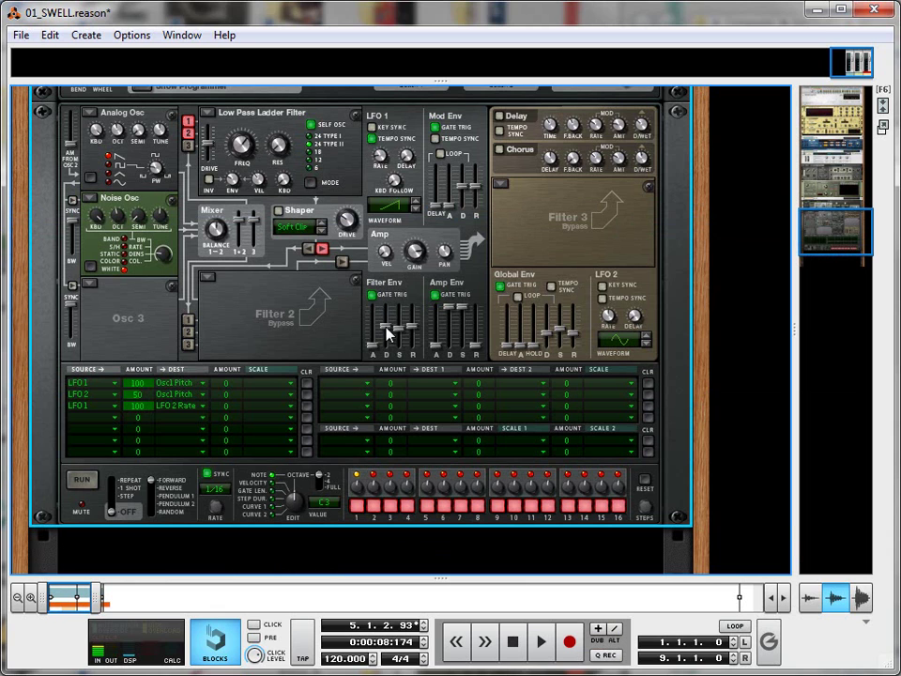
{"action": "mouse_move", "coordinate": [387, 327]}
{"action": "left_mouse_down"}
{"action": "mouse_move", "coordinate": [386, 307]}
{"action": "mouse_move", "coordinate": [398, 306]}
{"action": "mouse_move", "coordinate": [409, 356]}
{"action": "mouse_move", "coordinate": [402, 338]}
{"action": "left_mouse_up"}
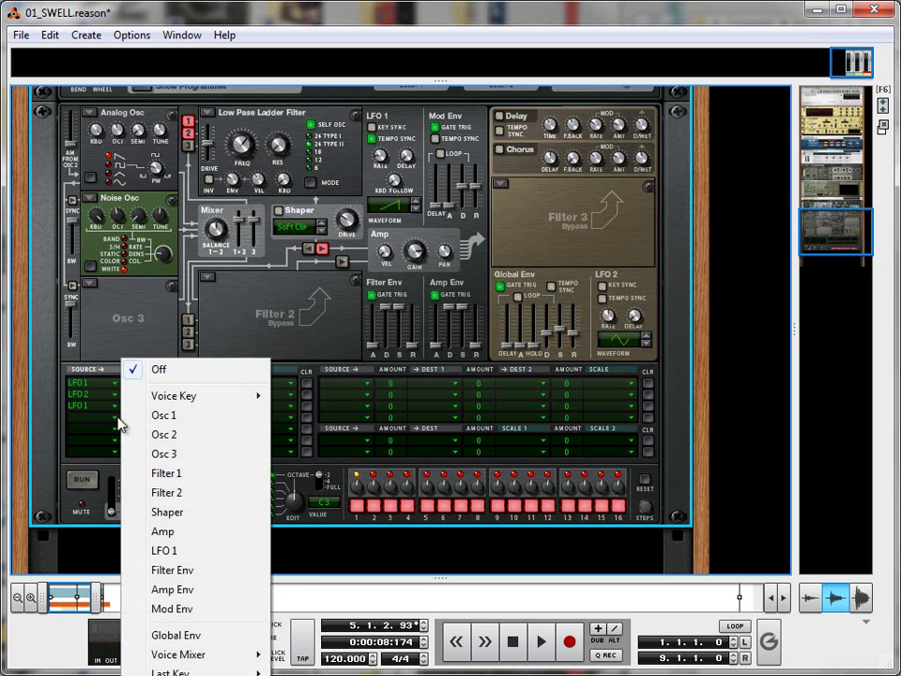
Step: Route LFO 1 to Filter 1 frequency at amount 100 in matrix row four, then show the sequencer with F7
{"action": "left_click", "coordinate": [116, 427]}
{"action": "left_click", "coordinate": [198, 552]}
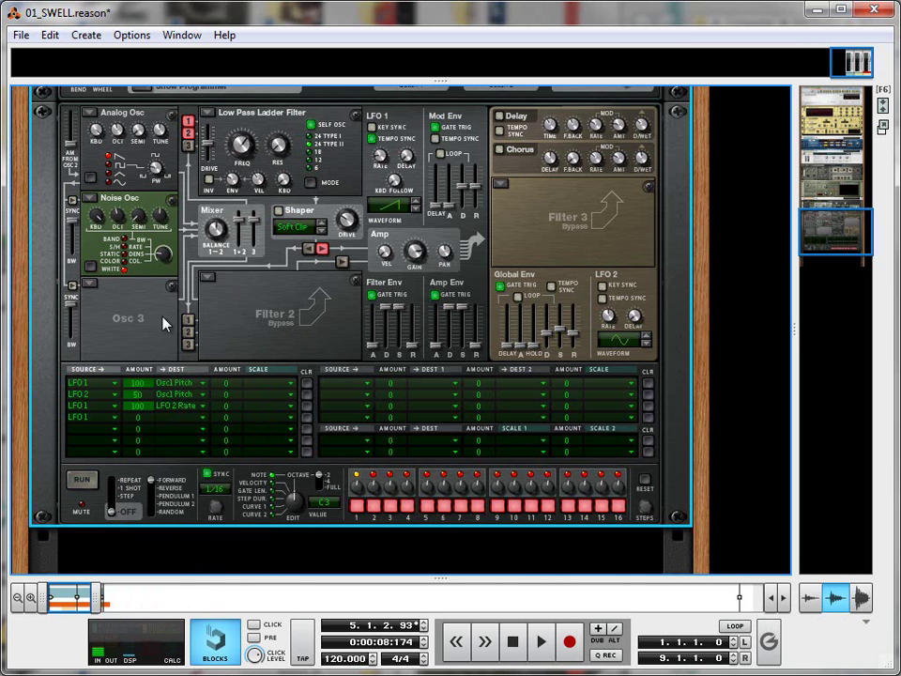
{"action": "left_click", "coordinate": [182, 418]}
{"action": "mouse_move", "coordinate": [347, 73]}
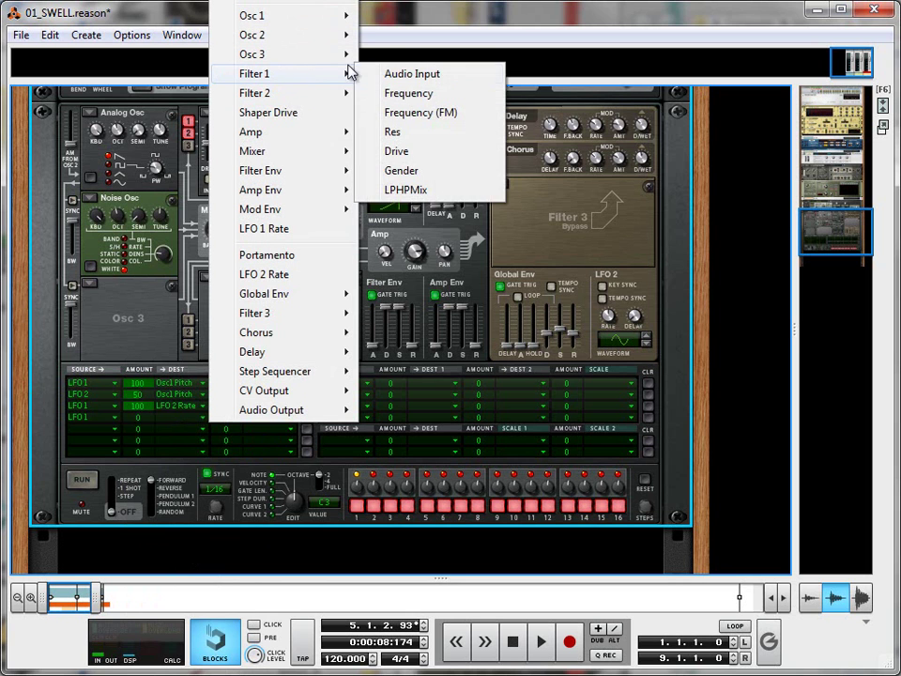
{"action": "left_click", "coordinate": [447, 96]}
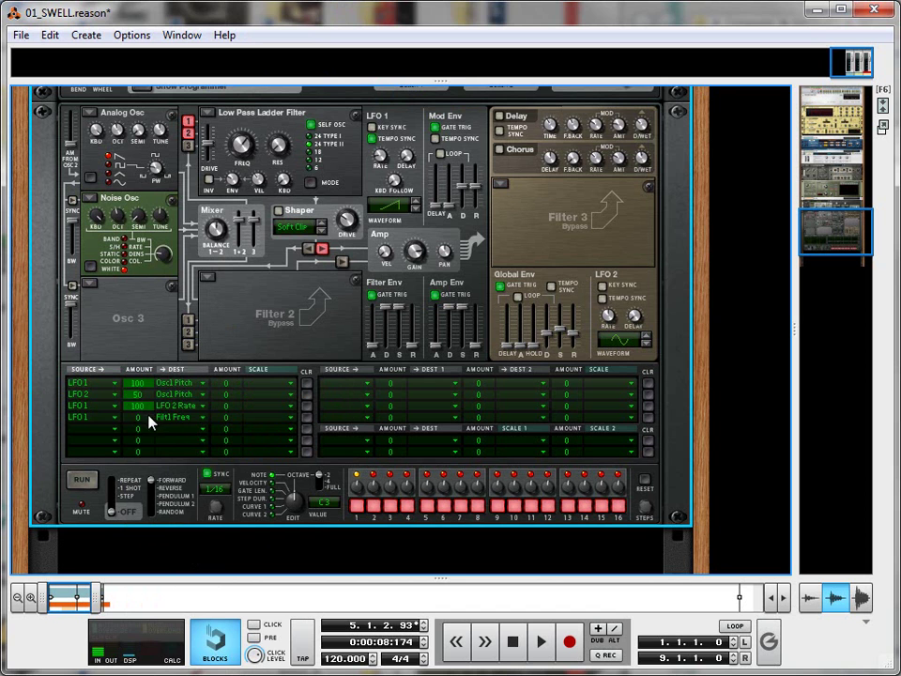
{"action": "left_click_drag", "start_coordinate": [149, 423], "coordinate": [157, 371]}
{"action": "key", "text": "F7"}
Step: Play the filter sweep from bar 3 and stop it
{"action": "left_click", "coordinate": [463, 329]}
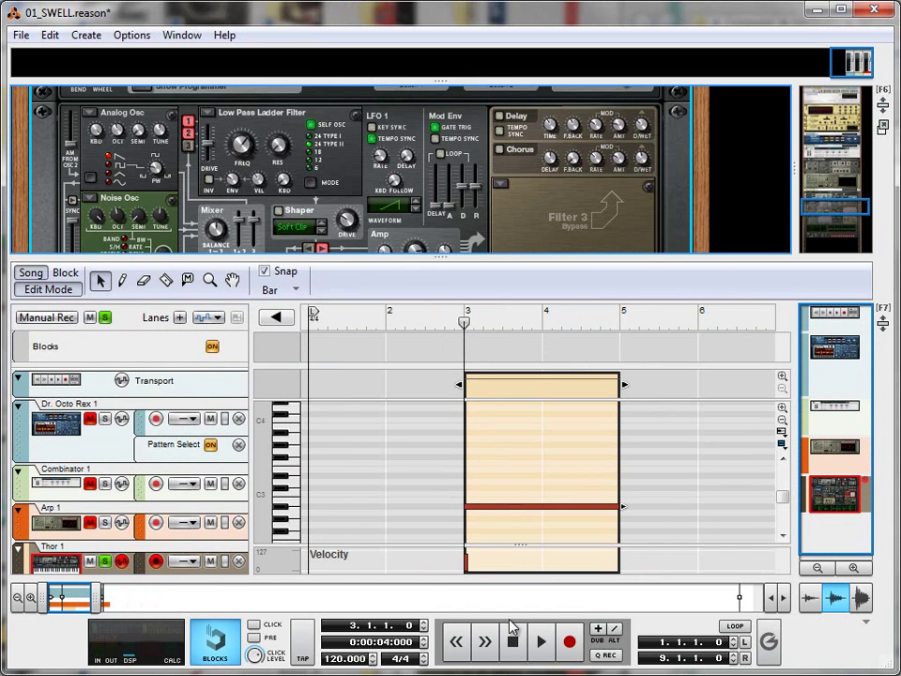
{"action": "left_click", "coordinate": [540, 641]}
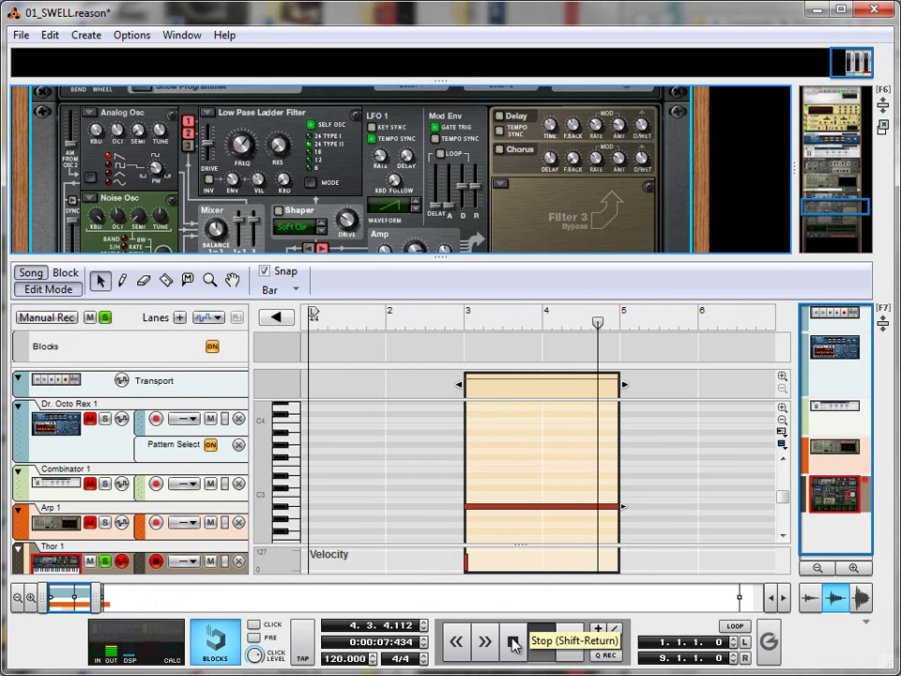
{"action": "left_click", "coordinate": [513, 643]}
Step: Switch on Thor's tempo-synced Delay effect, then bring the sequencer back below the rack
{"action": "left_click_drag", "start_coordinate": [416, 254], "coordinate": [499, 494]}
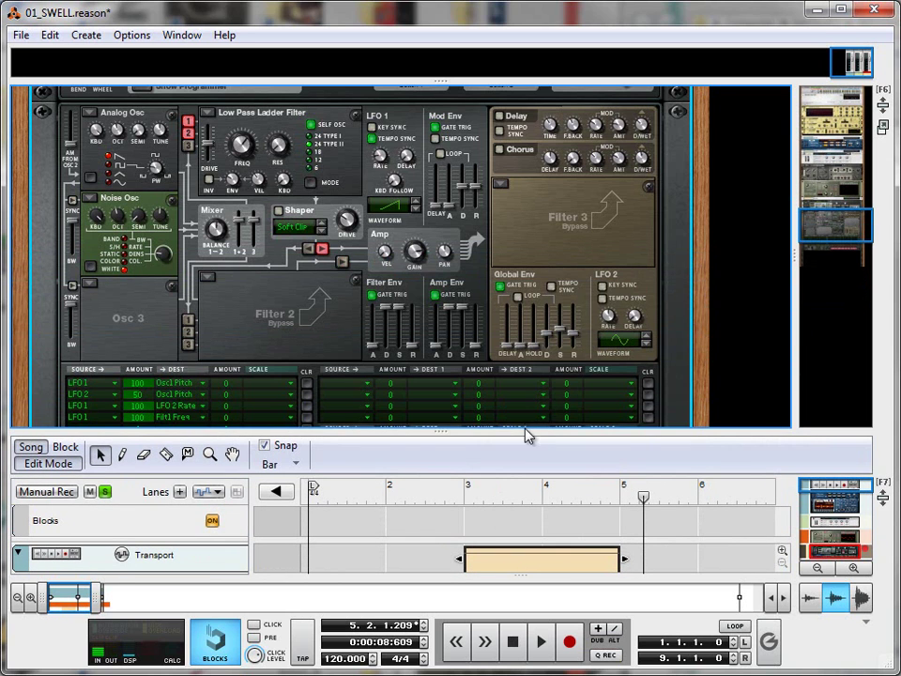
{"action": "left_click_drag", "start_coordinate": [501, 429], "coordinate": [509, 579]}
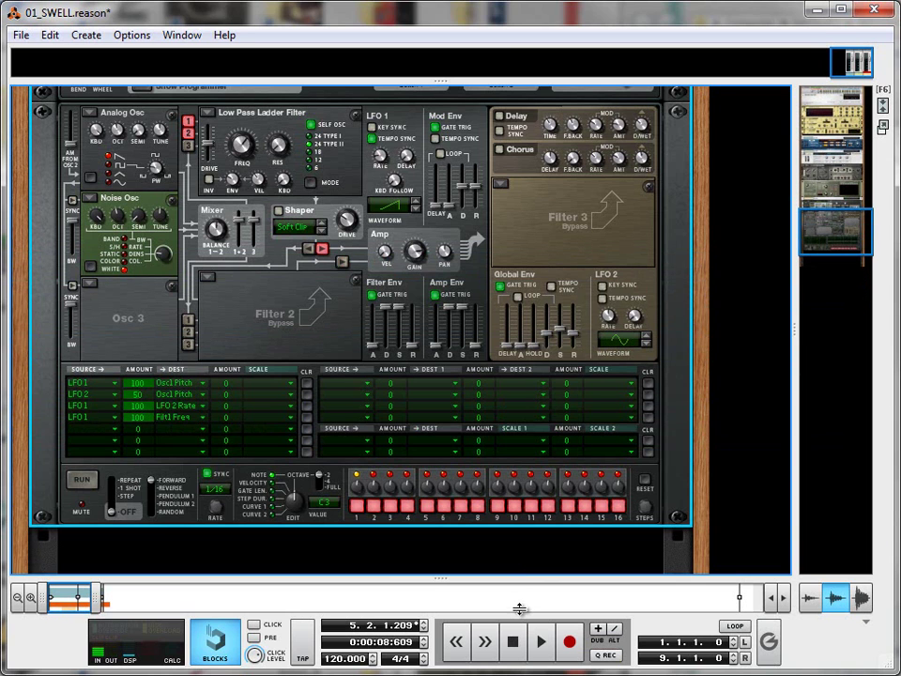
{"action": "left_click", "coordinate": [501, 117]}
{"action": "left_click_drag", "start_coordinate": [476, 577], "coordinate": [464, 212]}
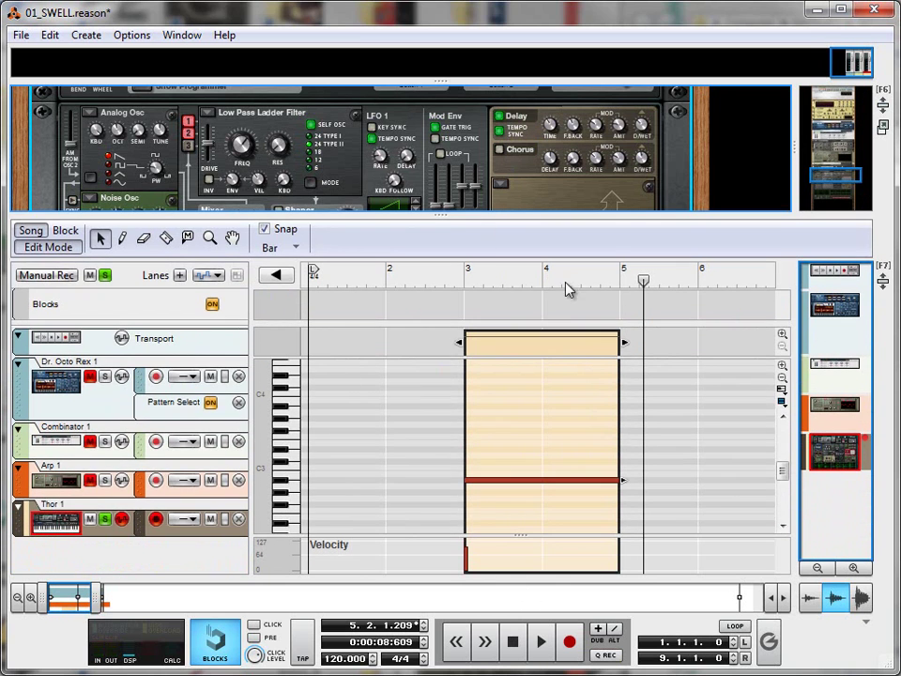
Step: Unsolo the Thor track, play the song from 1.1.1.0 and stop, then enlarge the rack
{"action": "left_click", "coordinate": [143, 508]}
{"action": "left_click", "coordinate": [104, 518]}
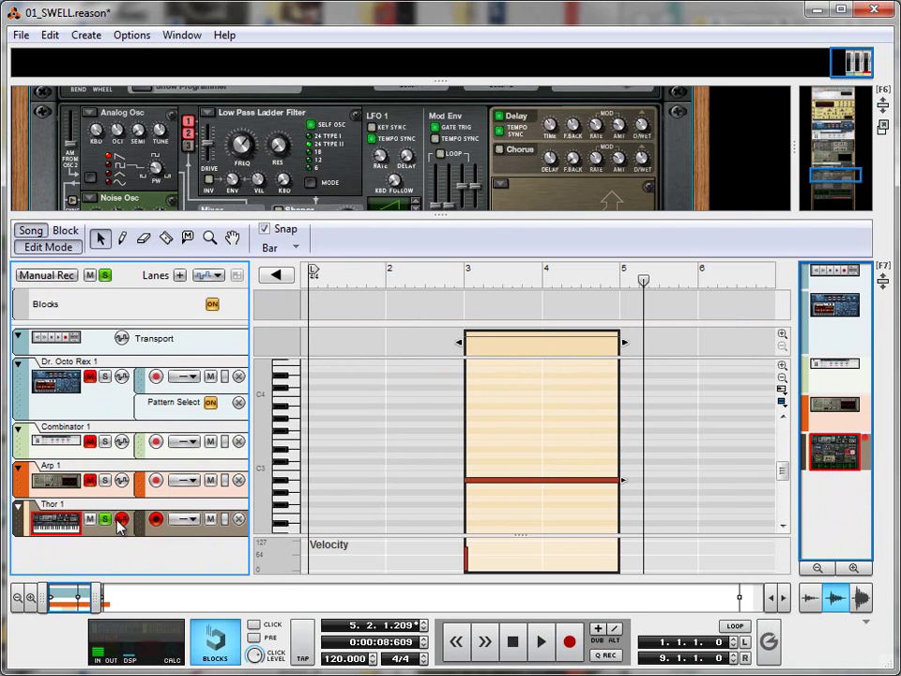
{"action": "left_click", "coordinate": [516, 644]}
{"action": "left_click", "coordinate": [539, 644]}
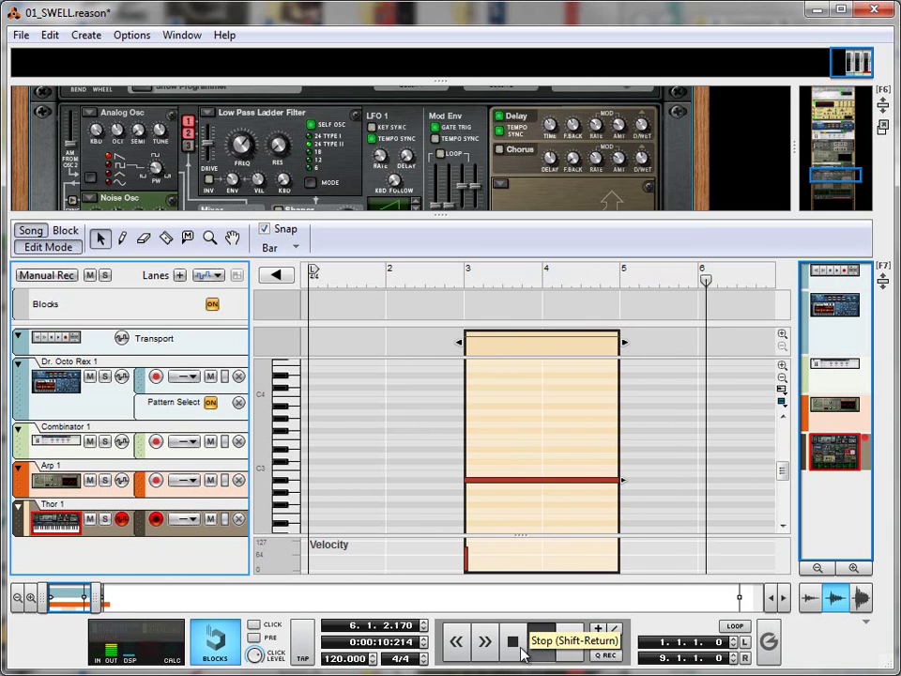
{"action": "double_click", "coordinate": [517, 654]}
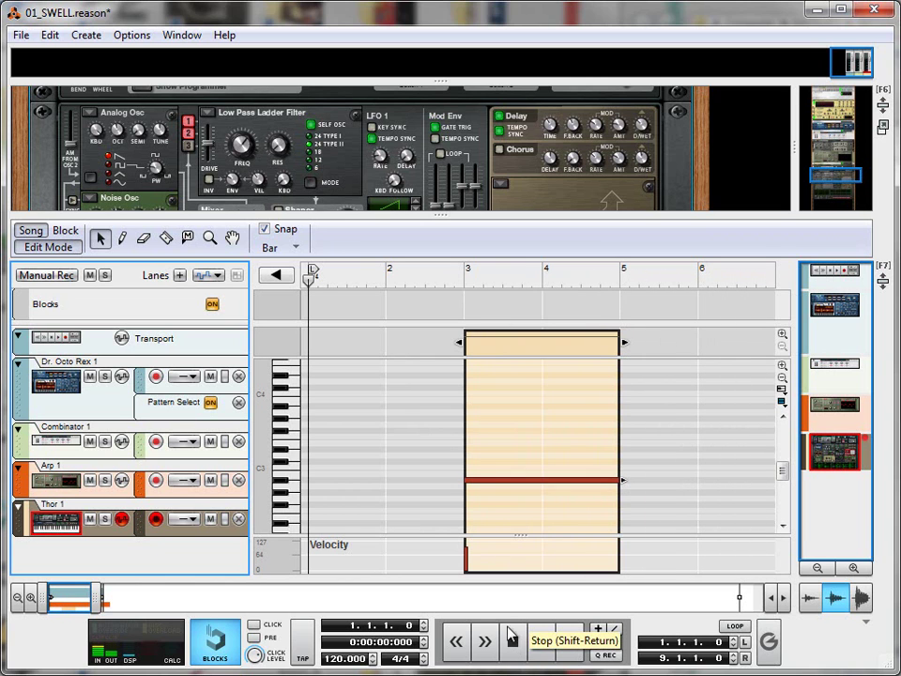
{"action": "left_click_drag", "start_coordinate": [438, 212], "coordinate": [513, 589]}
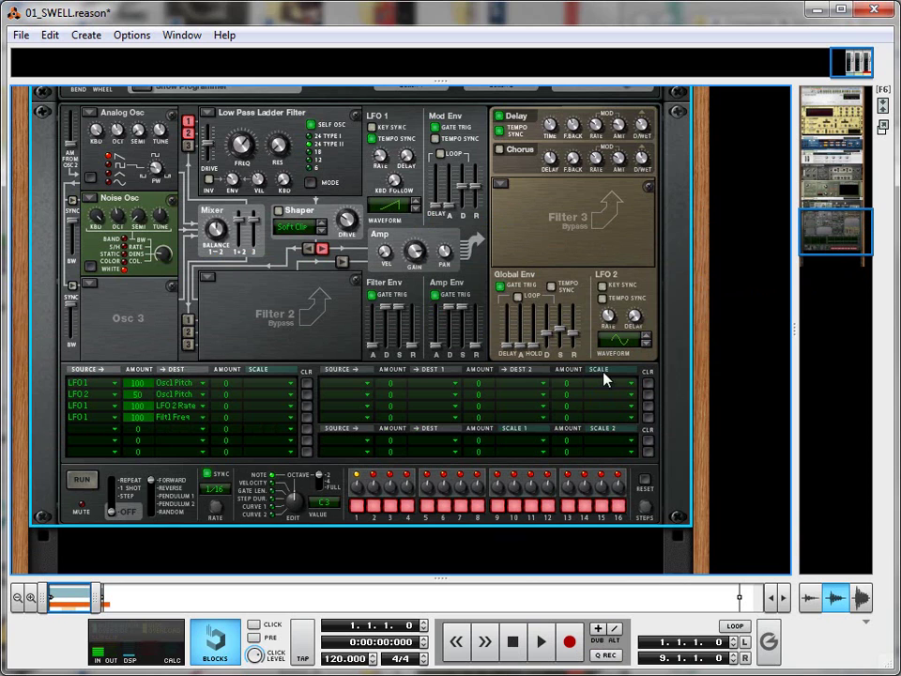
{"action": "left_click", "coordinate": [718, 379]}
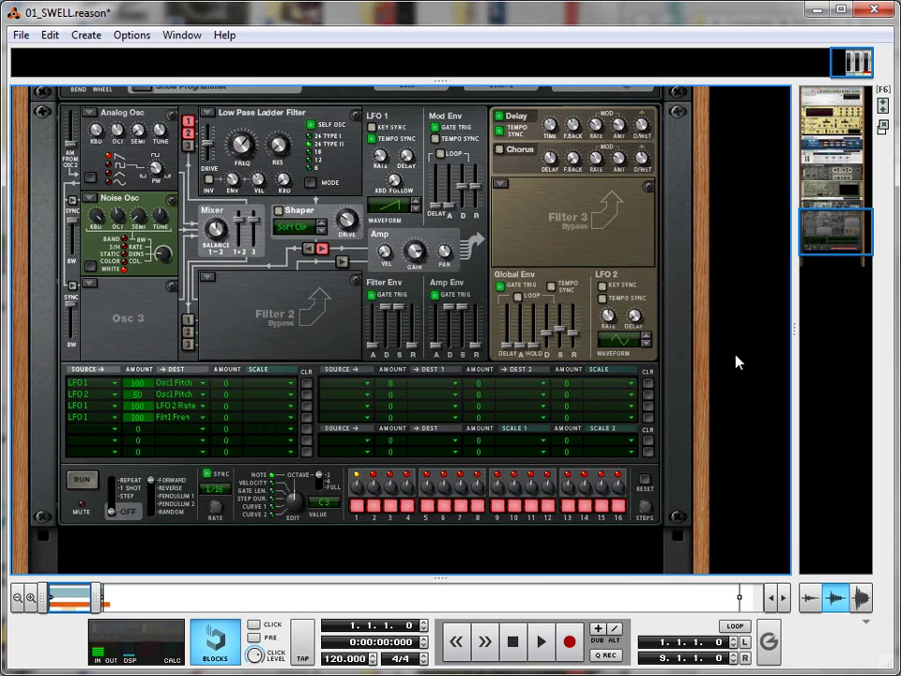